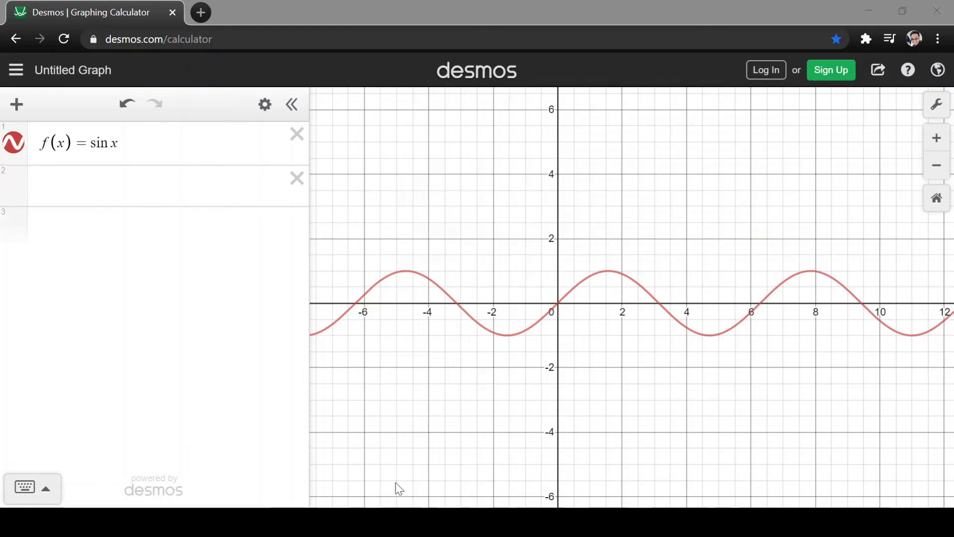
# Examine how the graph of f(x) = sin x continues along the positive x-axis from the origin to about x = 40
pyautogui.click(63, 191)
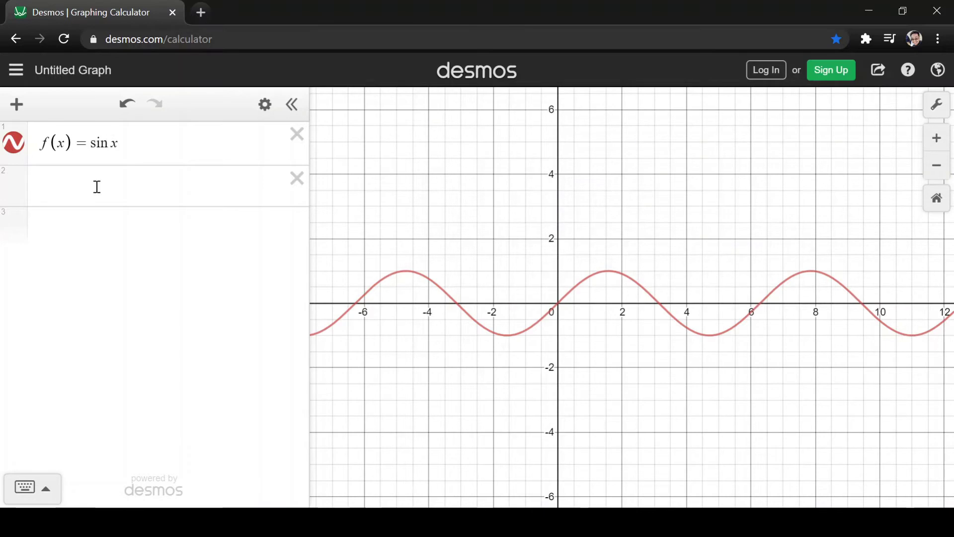
pyautogui.moveTo(604, 380); pyautogui.dragTo(508, 379)
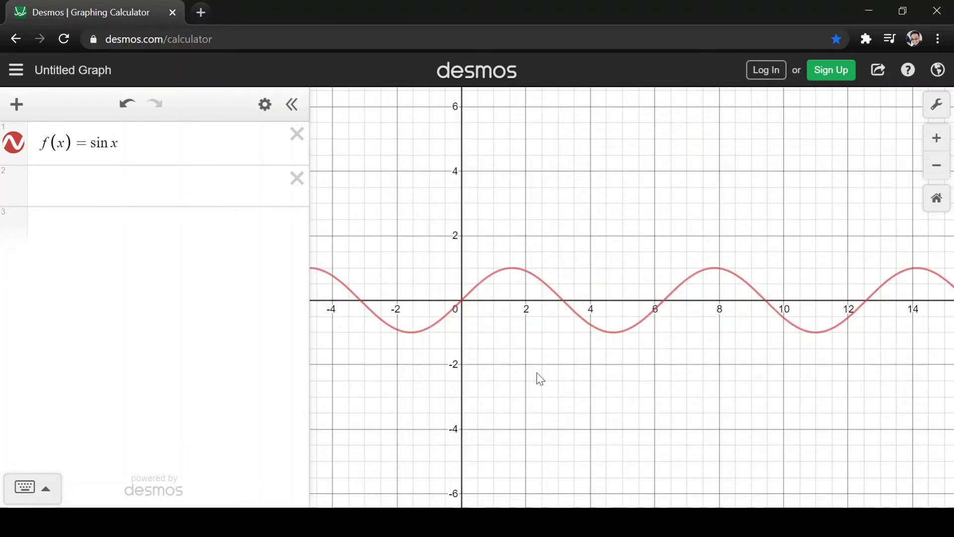
pyautogui.moveTo(567, 369); pyautogui.dragTo(435, 398)
pyautogui.moveTo(674, 422); pyautogui.dragTo(834, 388)
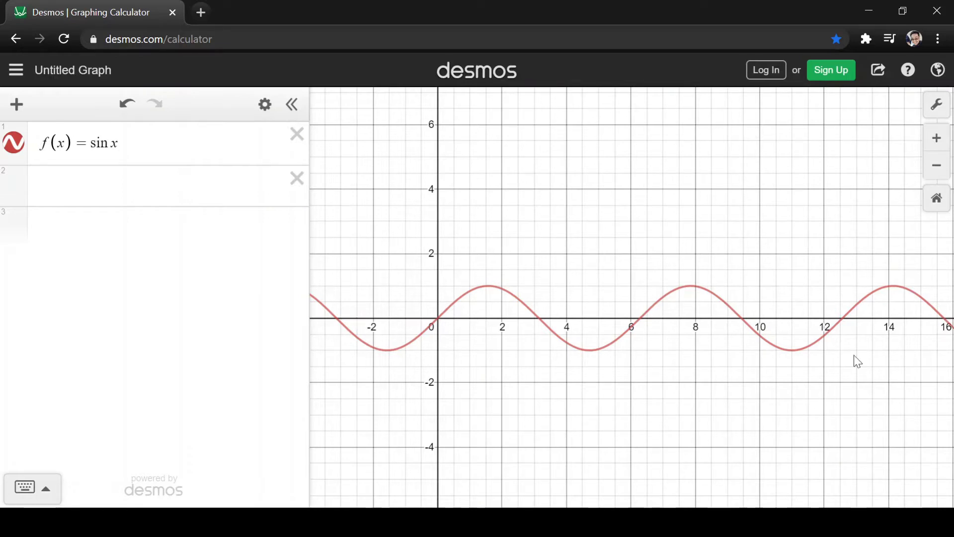
pyautogui.moveTo(854, 356); pyautogui.dragTo(748, 356)
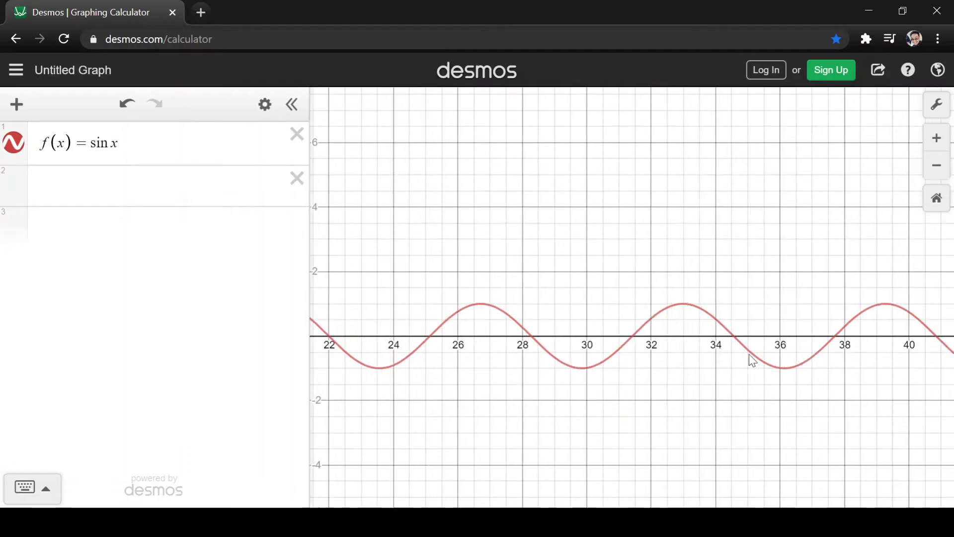
pyautogui.click(750, 354)
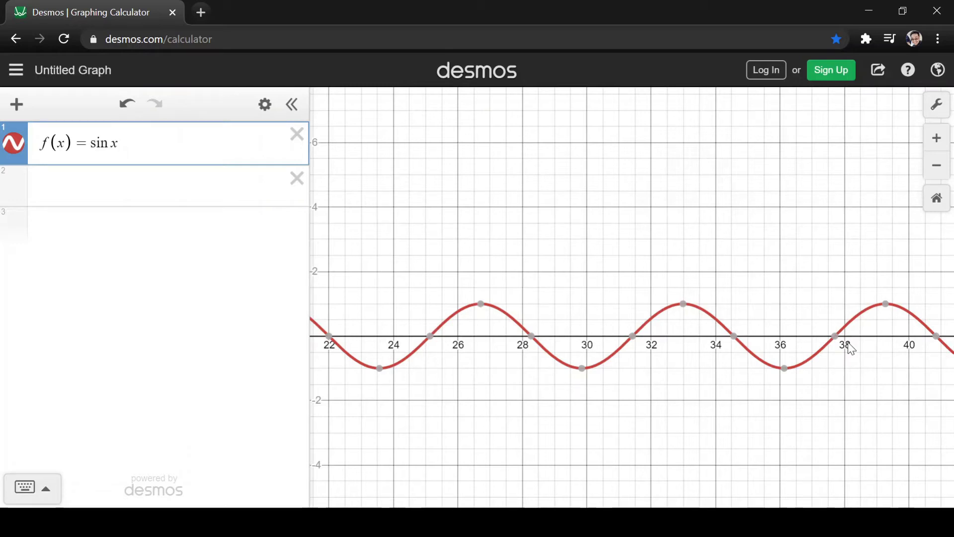
# Trace the sine curve to the point at x = 40 and read its y-coordinate
pyautogui.moveTo(847, 342); pyautogui.dragTo(687, 374)
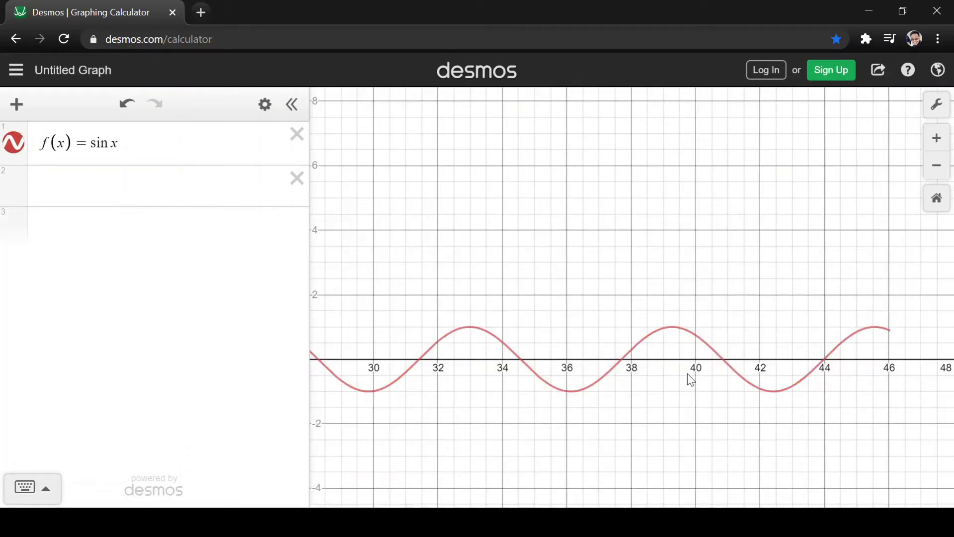
pyautogui.moveTo(688, 374); pyautogui.dragTo(675, 373)
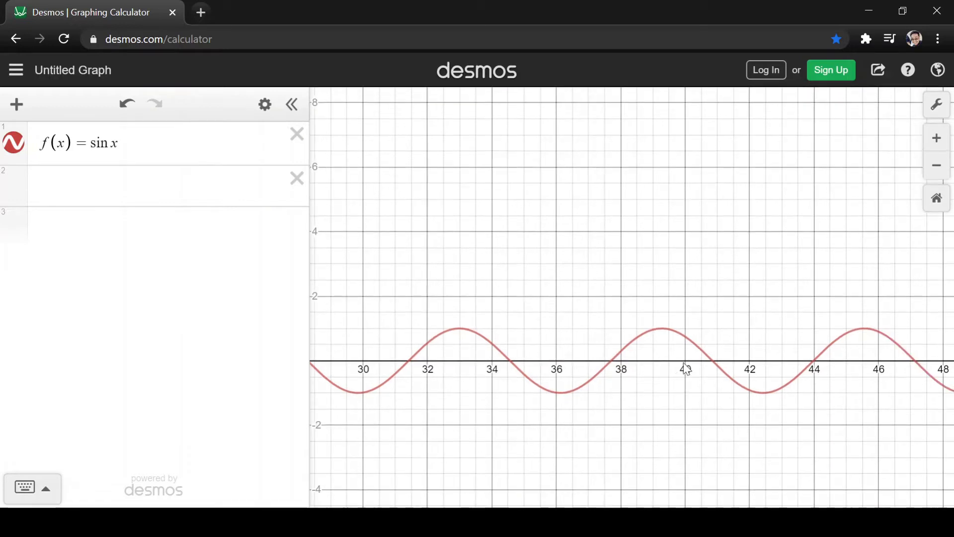
pyautogui.scroll(5, 708, 367)
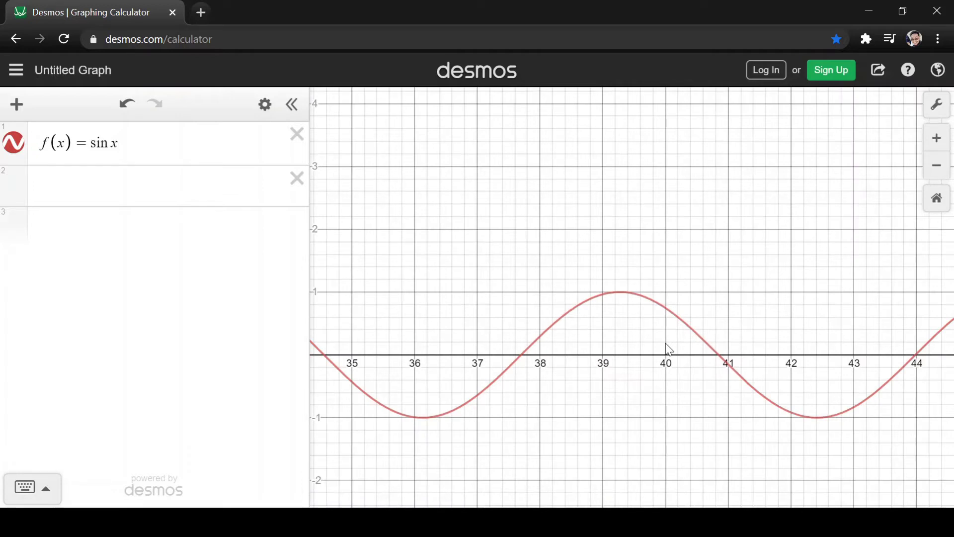
pyautogui.scroll(2, 666, 343)
pyautogui.click(667, 297)
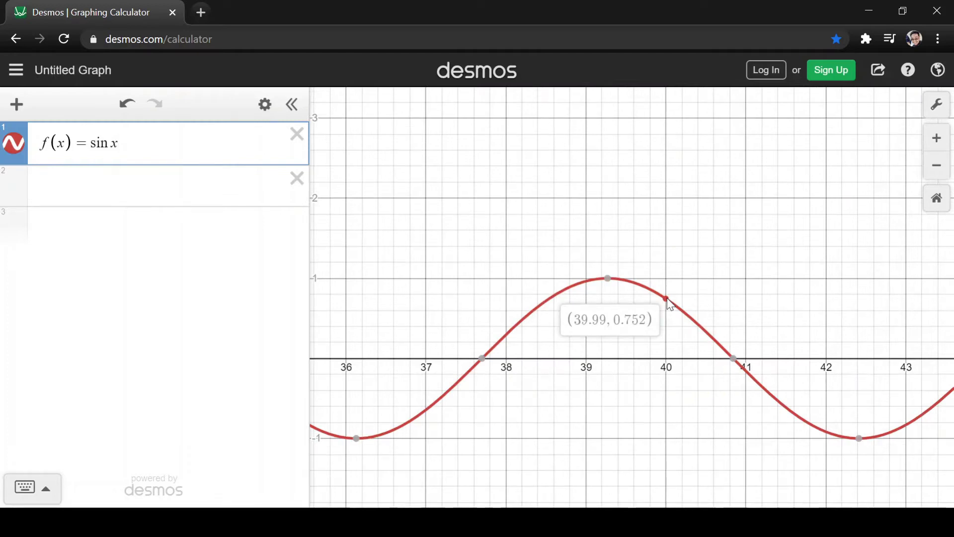
pyautogui.press('Right')
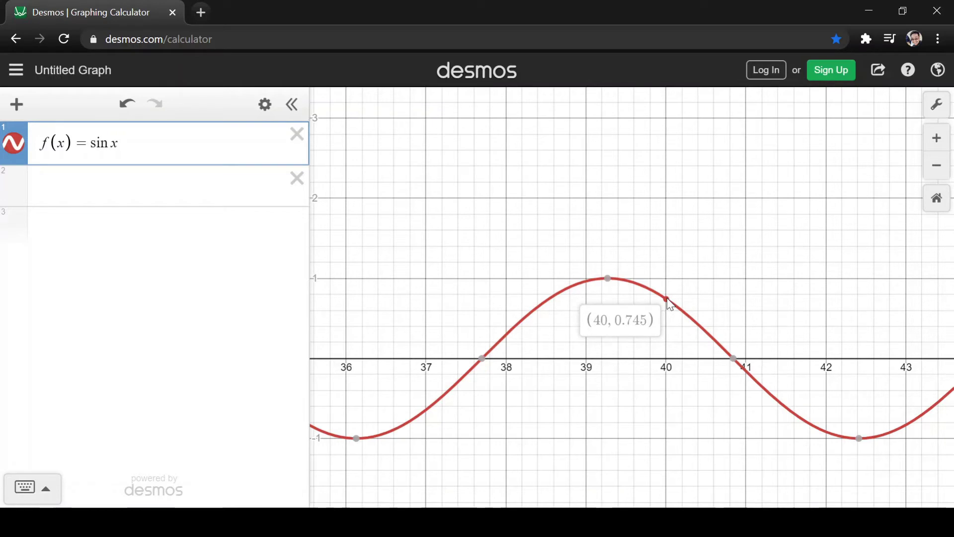
# Examine the sine curve far along the negative x-axis around x = -100, showing its intercepts and turning points
pyautogui.moveTo(858, 339); pyautogui.dragTo(564, 288)
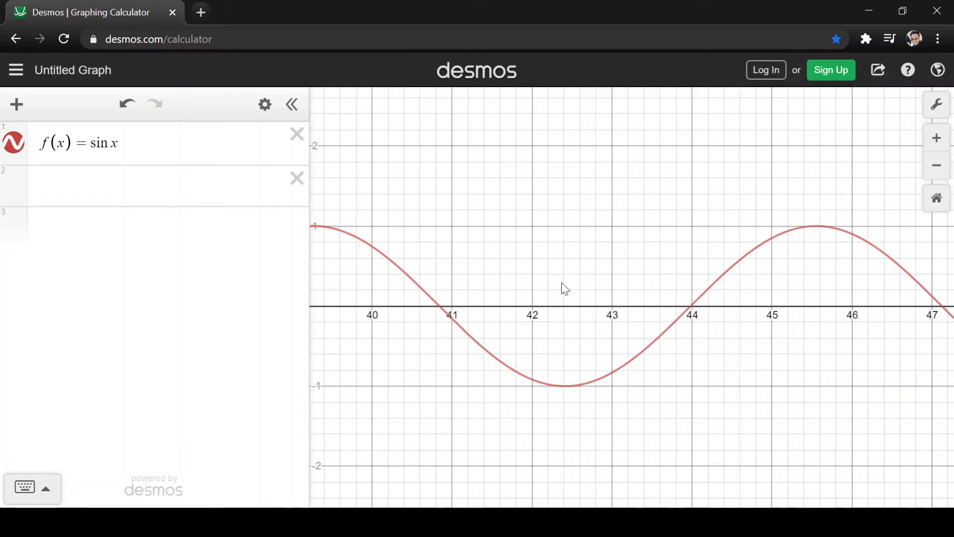
pyautogui.scroll(-5, 656, 366)
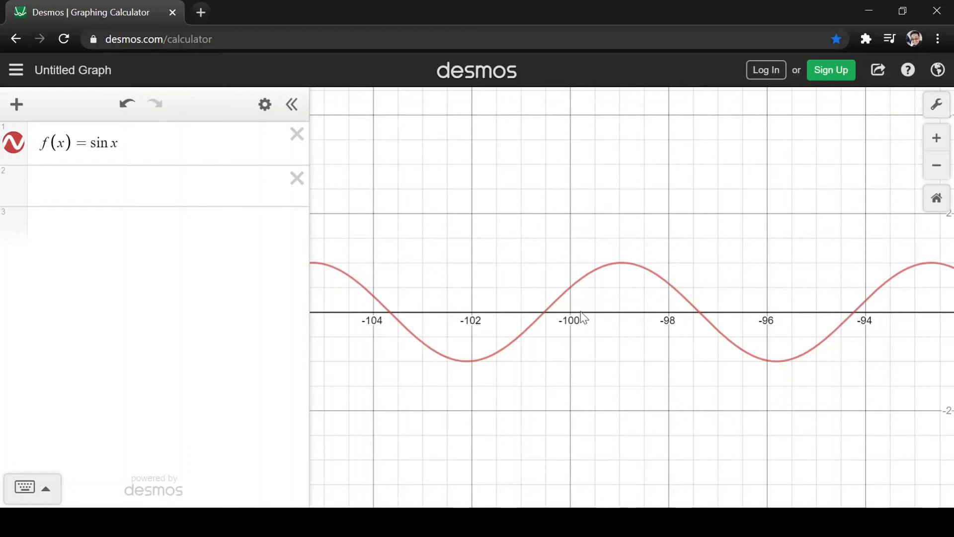
pyautogui.click(545, 311)
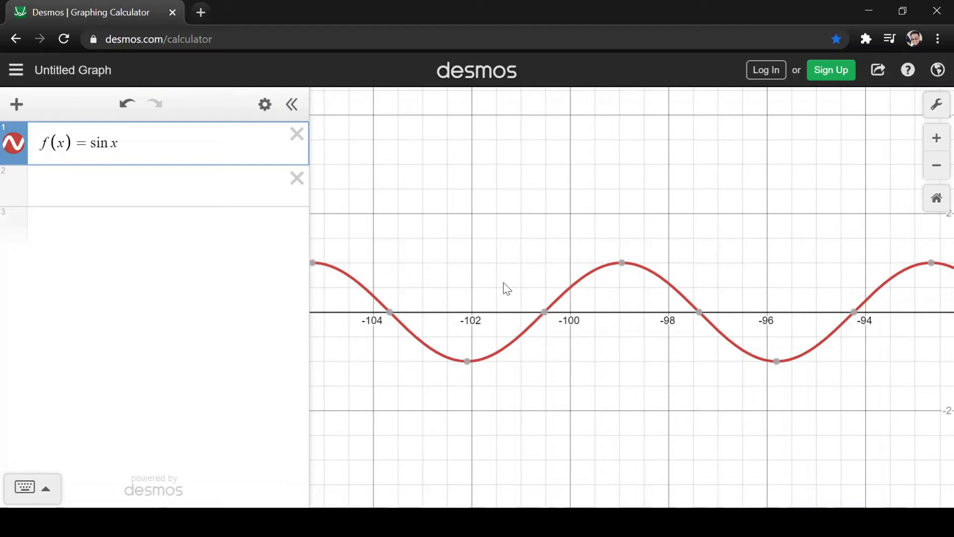
pyautogui.click(507, 288)
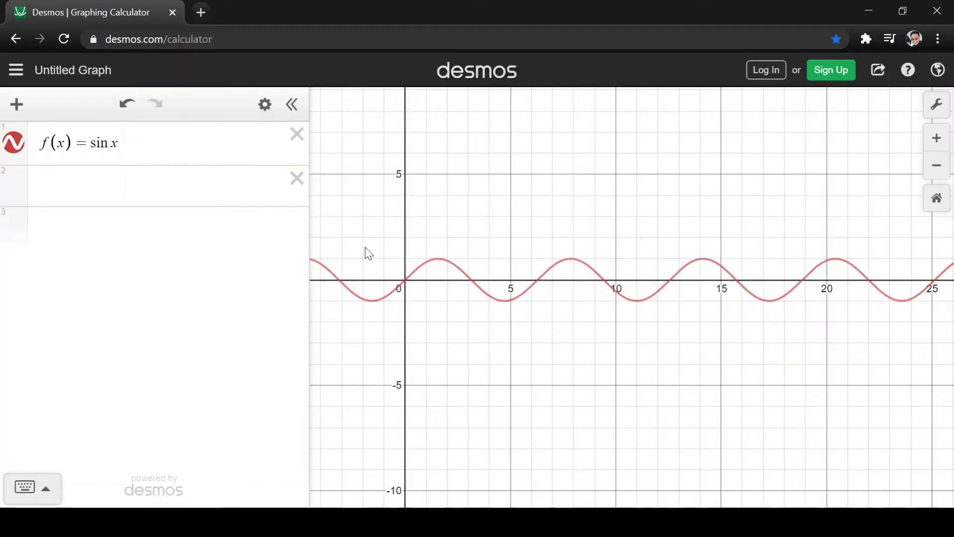
# Examine the sine curve around the origin between about x = -3 and x = 3, checking its highest and lowest y-values
pyautogui.moveTo(461, 176); pyautogui.dragTo(532, 171)
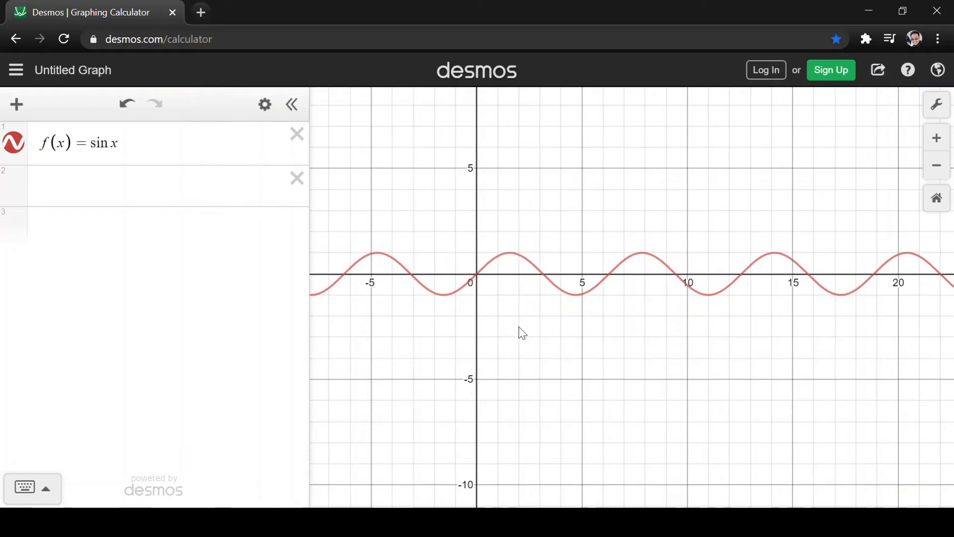
pyautogui.scroll(5, 635, 367)
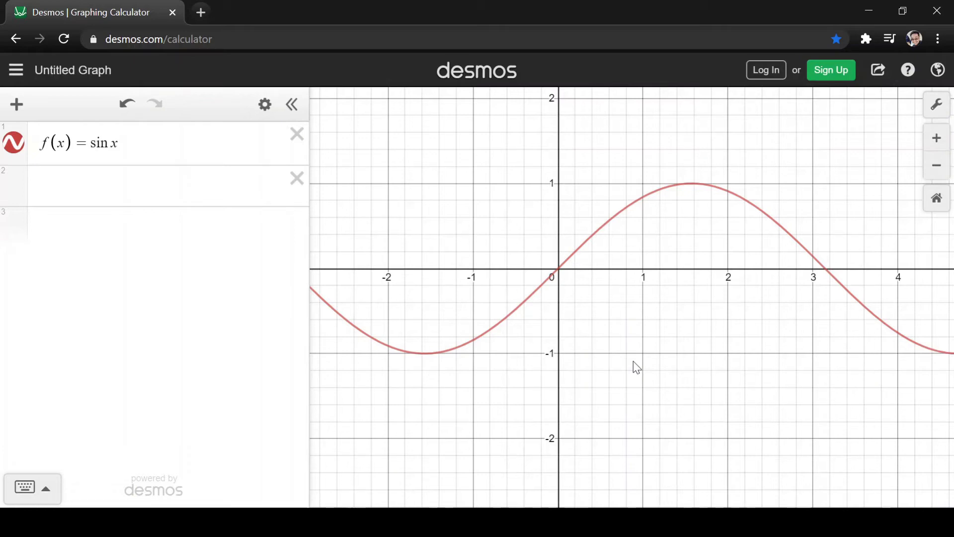
pyautogui.click(124, 155)
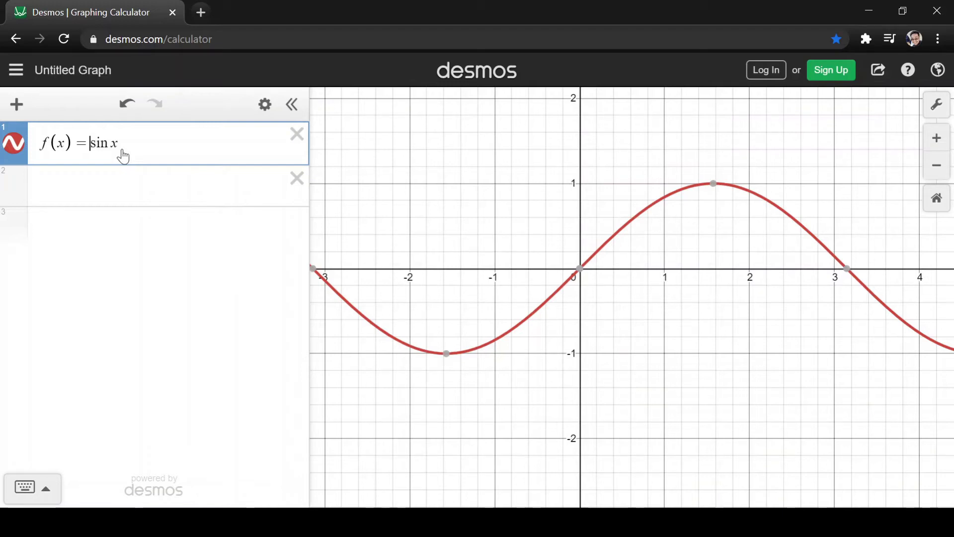
pyautogui.moveTo(758, 341); pyautogui.dragTo(636, 357)
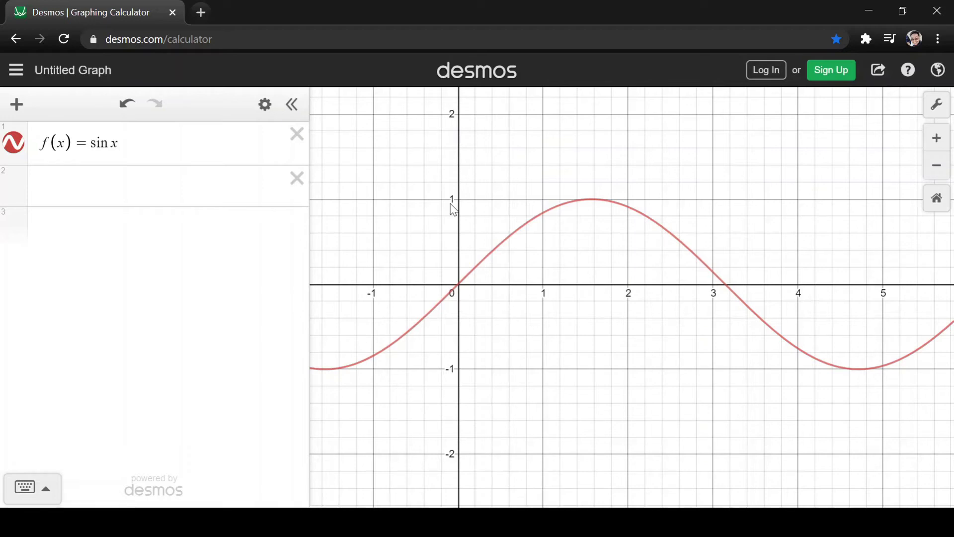
pyautogui.scroll(2, 492, 194)
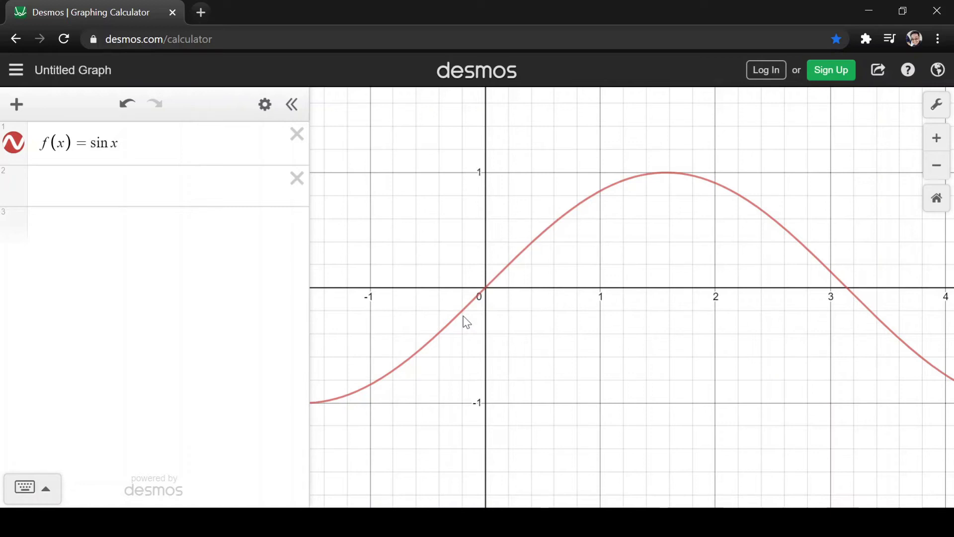
pyautogui.moveTo(364, 350); pyautogui.dragTo(600, 358)
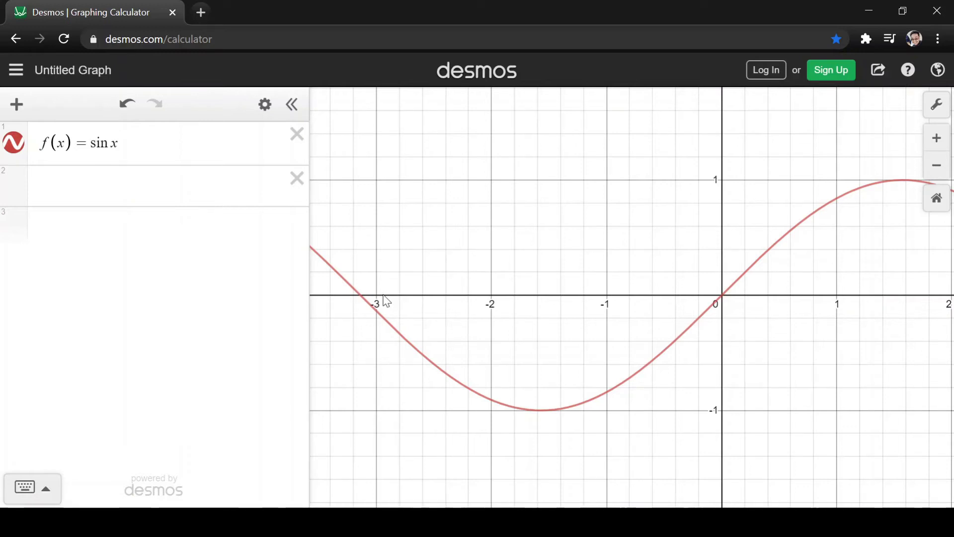
pyautogui.moveTo(721, 423); pyautogui.dragTo(427, 425)
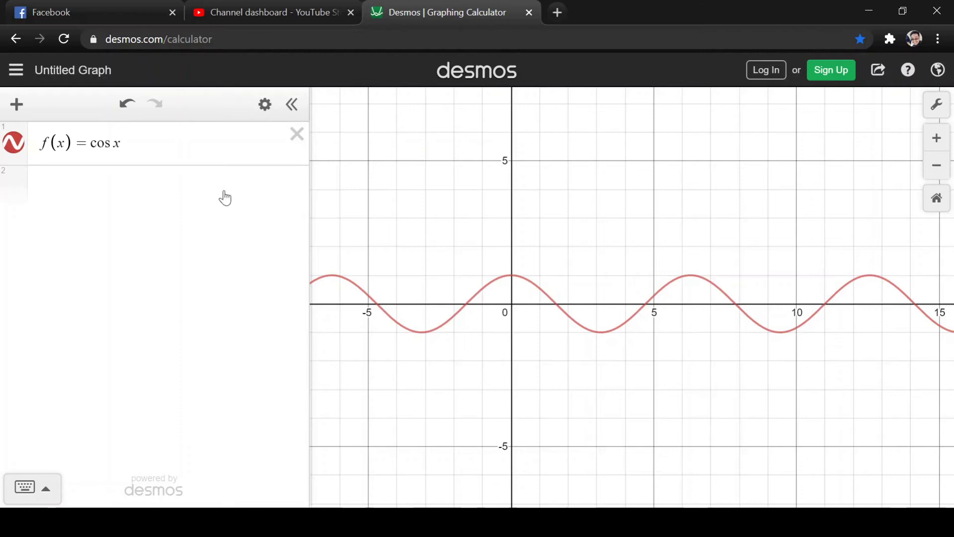
# Examine the graph of f(x) = cos x on both sides of the origin, following it along the negative x-axis
pyautogui.scroll(3, 512, 208)
pyautogui.scroll(2, 497, 296)
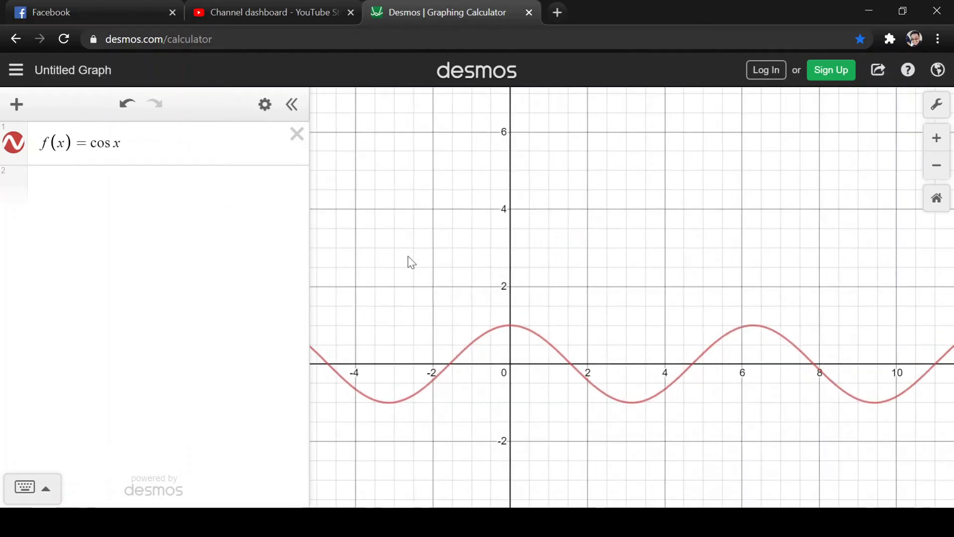
pyautogui.moveTo(539, 386); pyautogui.dragTo(303, 373)
pyautogui.moveTo(485, 401); pyautogui.dragTo(914, 428)
pyautogui.moveTo(462, 384); pyautogui.dragTo(671, 393)
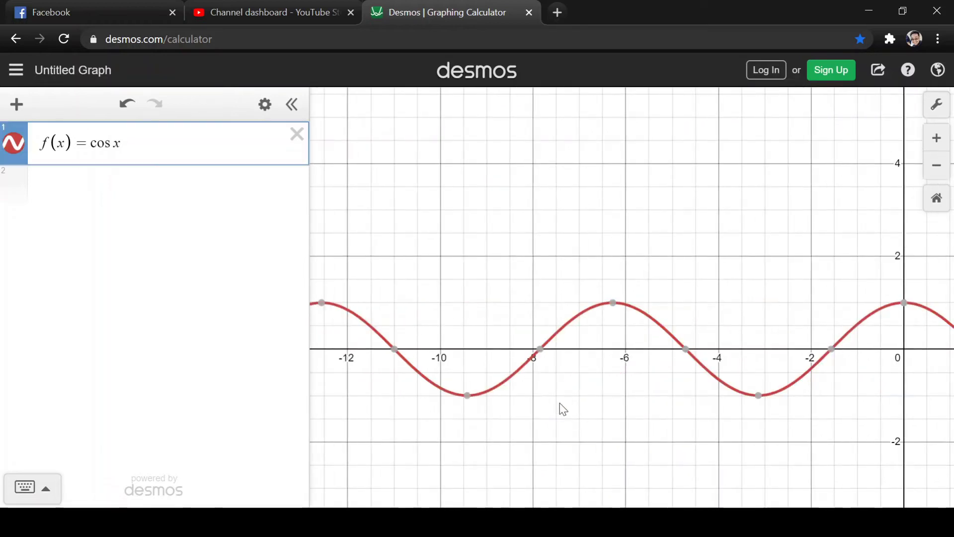
pyautogui.moveTo(560, 407); pyautogui.dragTo(688, 418)
pyautogui.moveTo(379, 375); pyautogui.dragTo(671, 392)
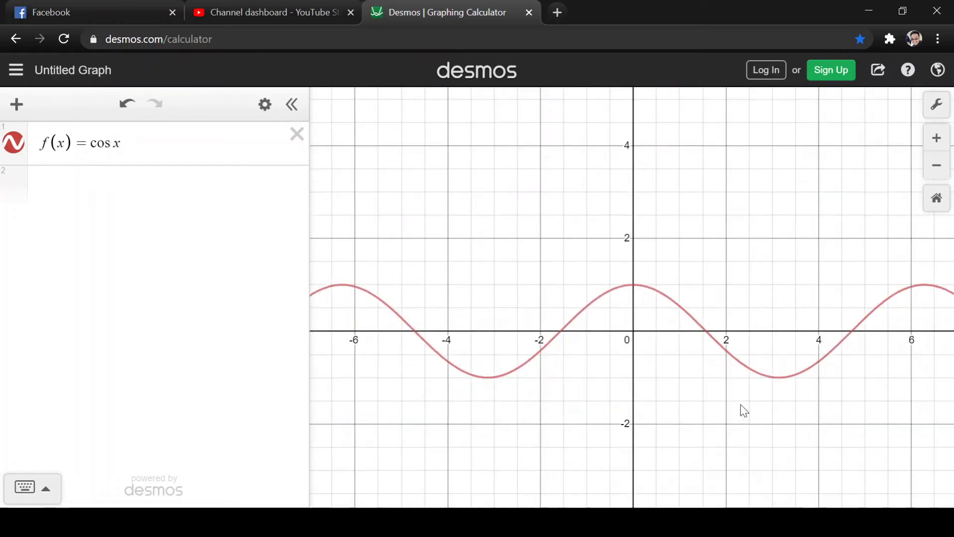
# Follow the cosine curve along the positive x-axis to about x = 30 and show its intercepts and turning points
pyautogui.moveTo(740, 404); pyautogui.dragTo(288, 409)
pyautogui.moveTo(709, 447); pyautogui.dragTo(422, 437)
pyautogui.moveTo(797, 420); pyautogui.dragTo(401, 396)
pyautogui.moveTo(656, 317); pyautogui.dragTo(591, 355)
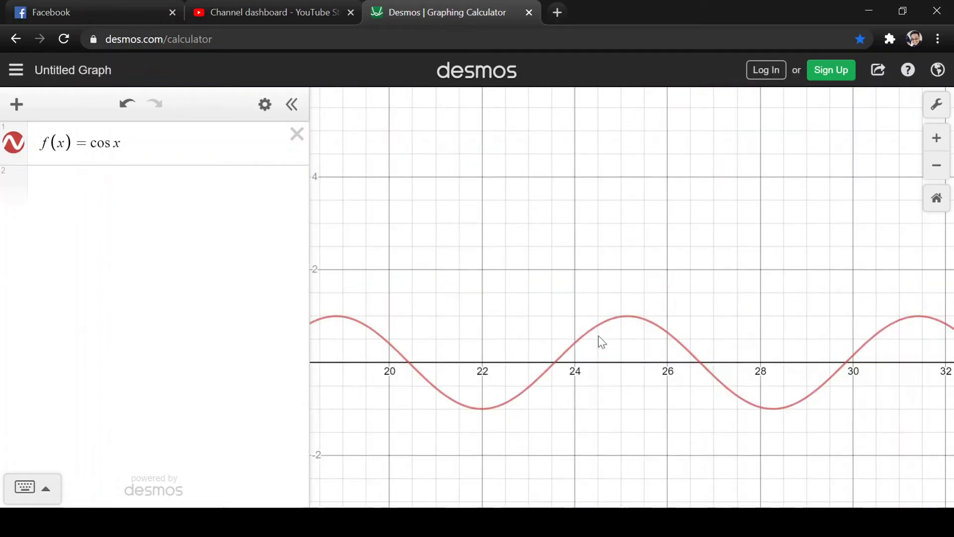
pyautogui.click(629, 318)
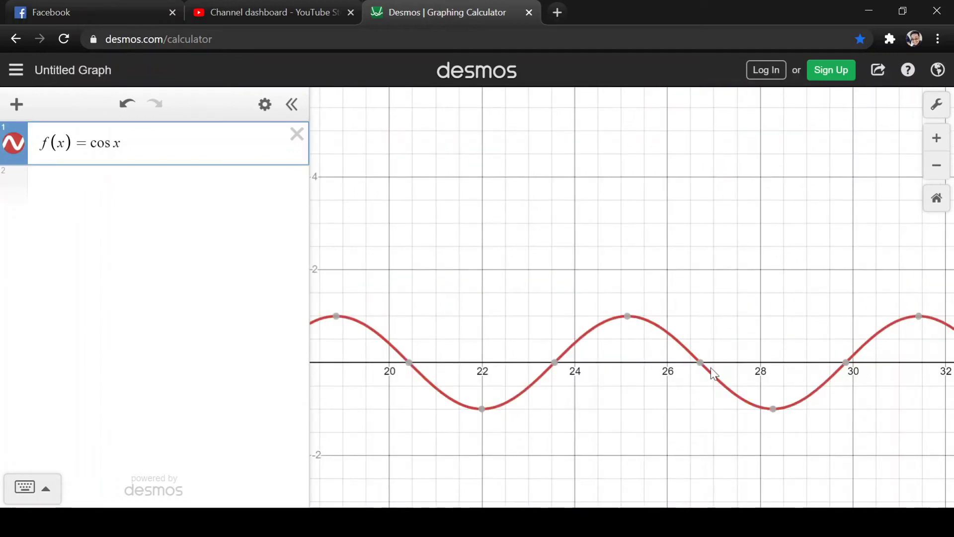
pyautogui.moveTo(423, 279); pyautogui.dragTo(513, 304)
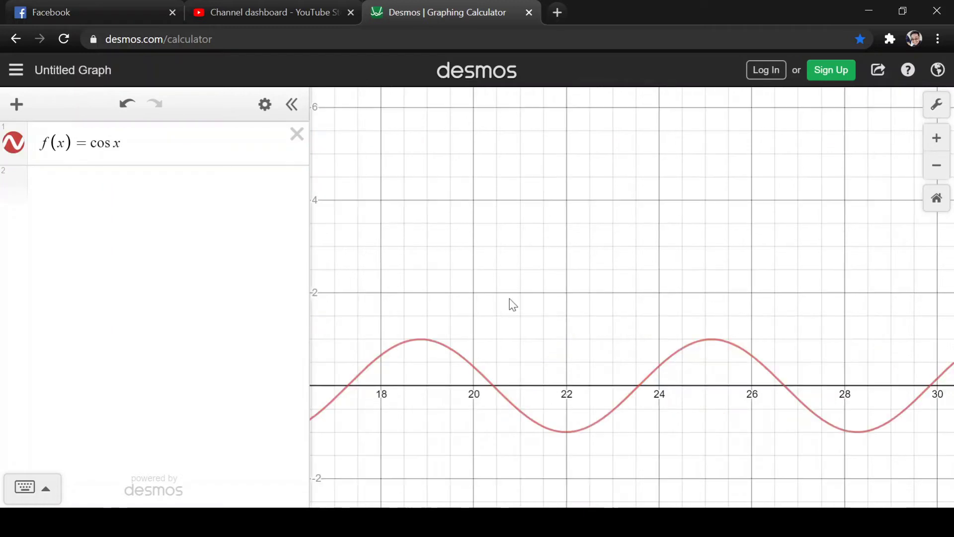
# Trace the cosine curve to the point at x = 20 and read its y-coordinate
pyautogui.scroll(2, 558, 375)
pyautogui.scroll(2, 572, 422)
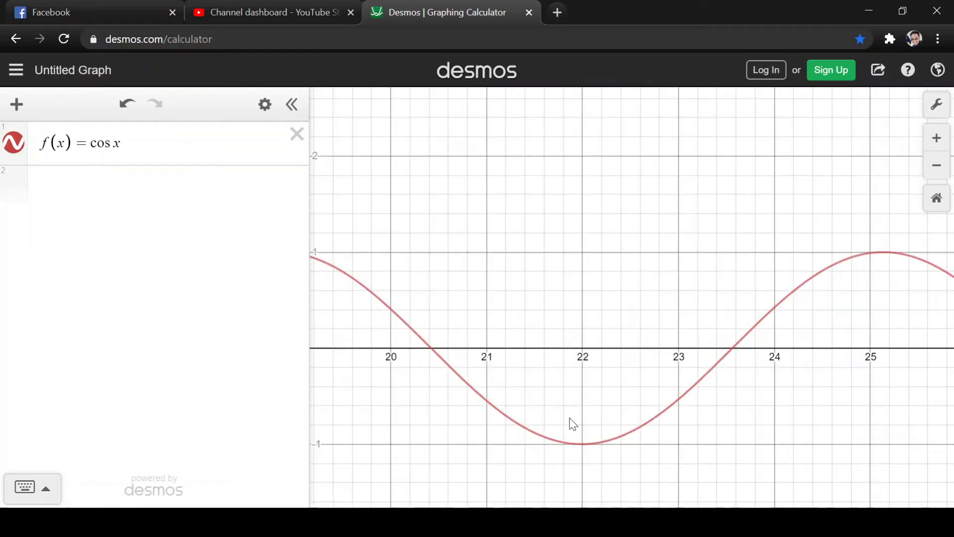
pyautogui.scroll(1, 569, 402)
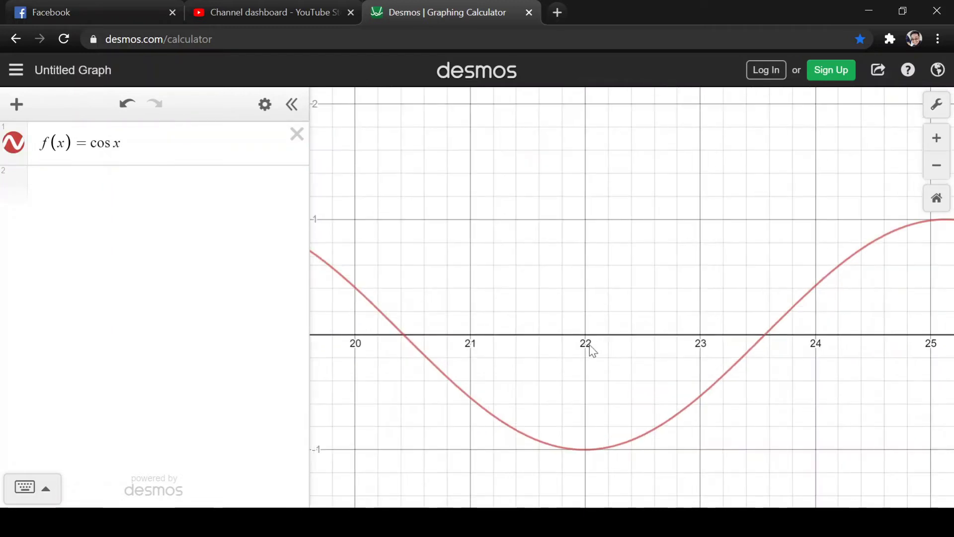
pyautogui.moveTo(591, 350); pyautogui.dragTo(712, 376)
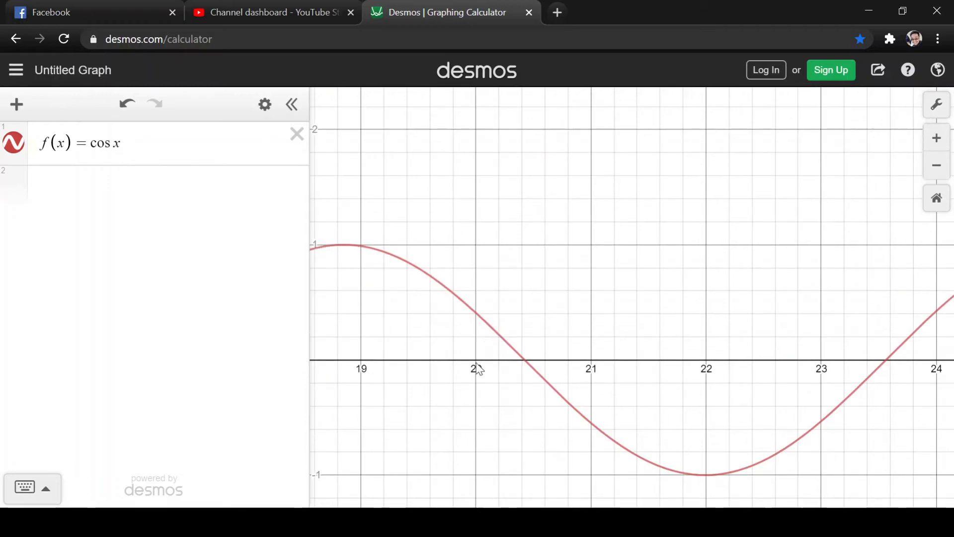
pyautogui.click(477, 318)
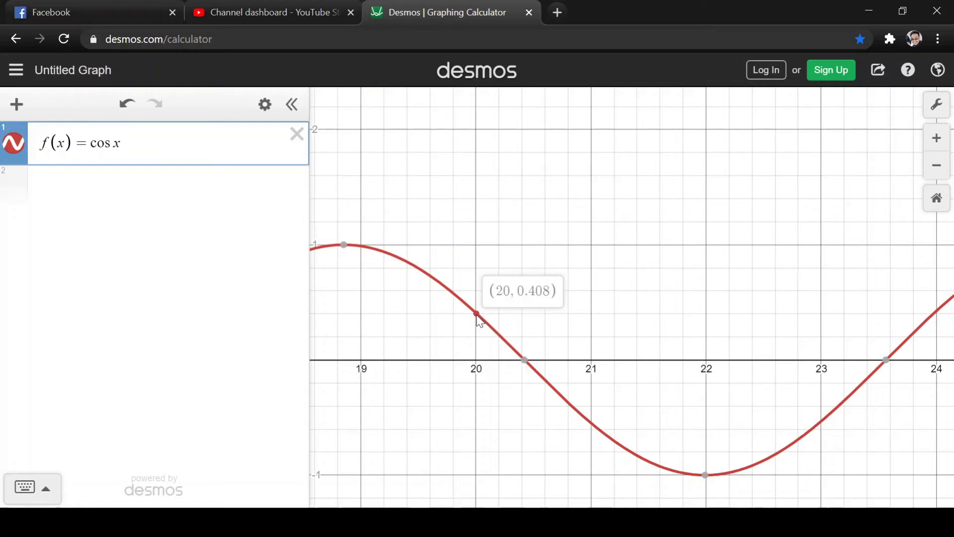
pyautogui.moveTo(479, 321); pyautogui.dragTo(478, 320)
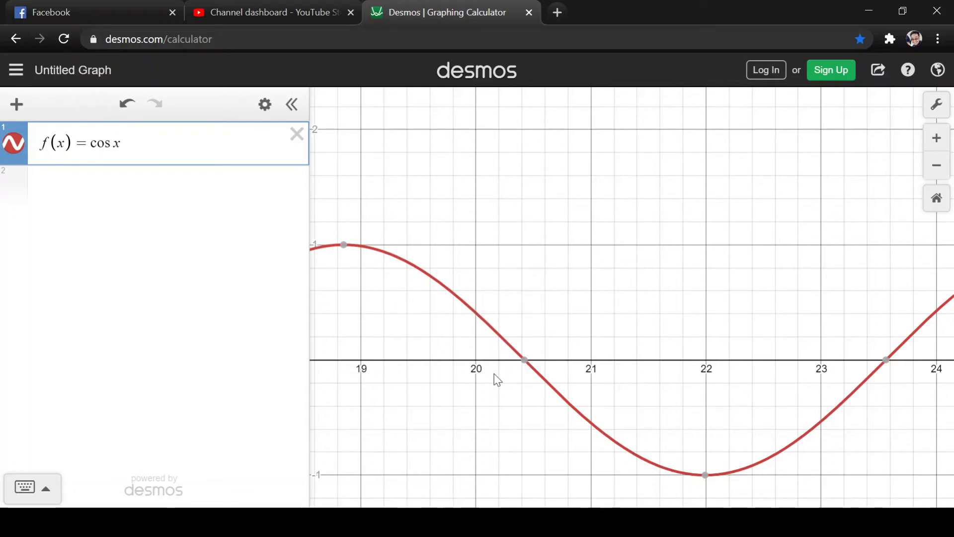
# Inspect the cosine curve's value at x = 25, close to its peak
pyautogui.moveTo(807, 364); pyautogui.dragTo(530, 347)
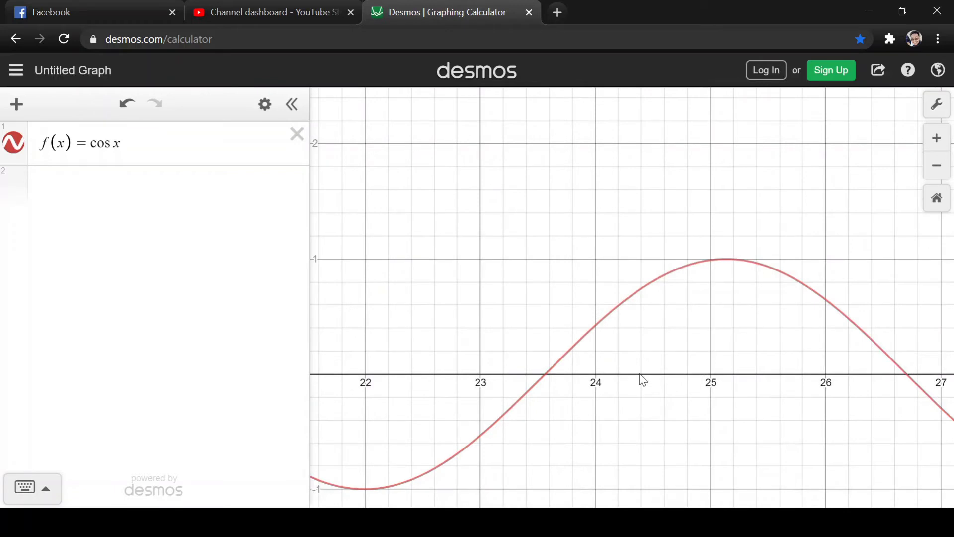
pyautogui.moveTo(641, 380); pyautogui.dragTo(566, 398)
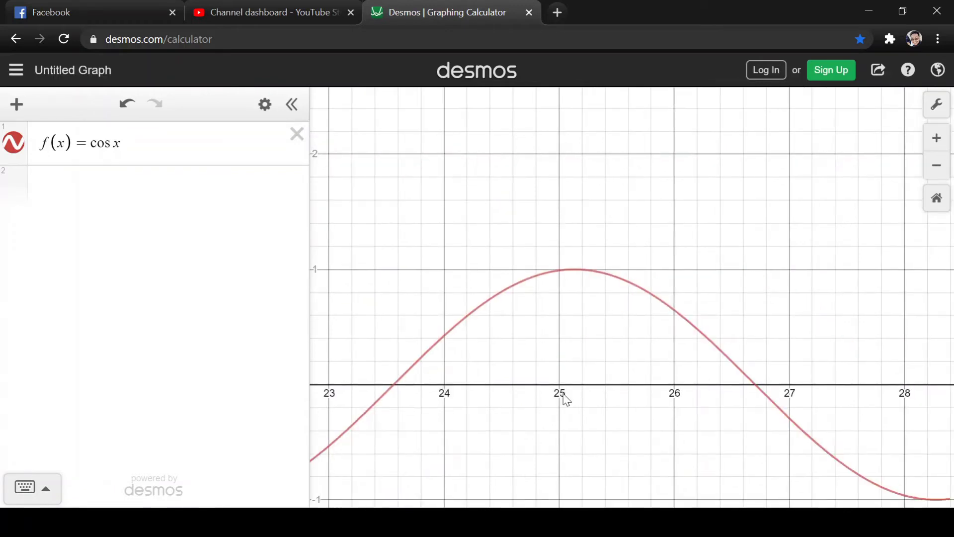
pyautogui.click(553, 279)
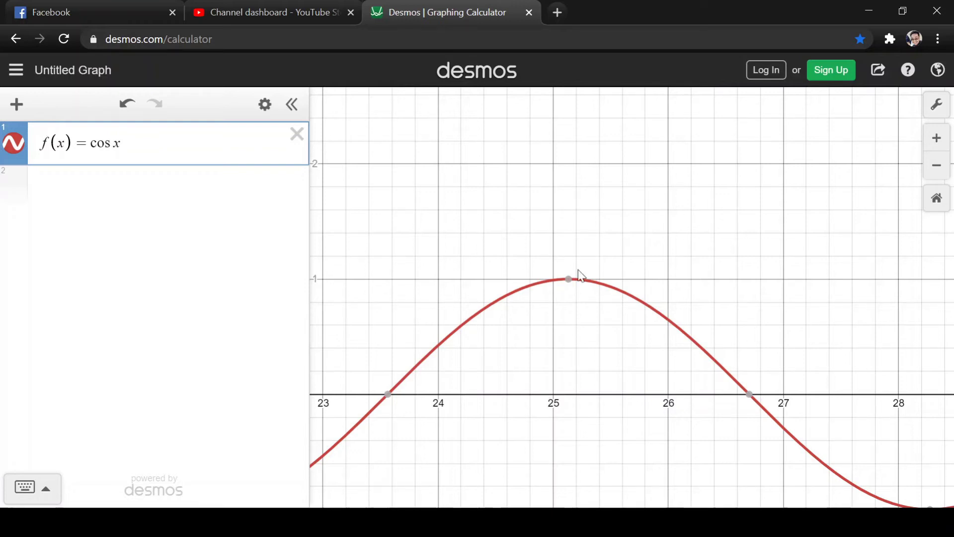
# Add the function g(x) = sin x below f(x) = cos x on the same graph
pyautogui.press('Return')
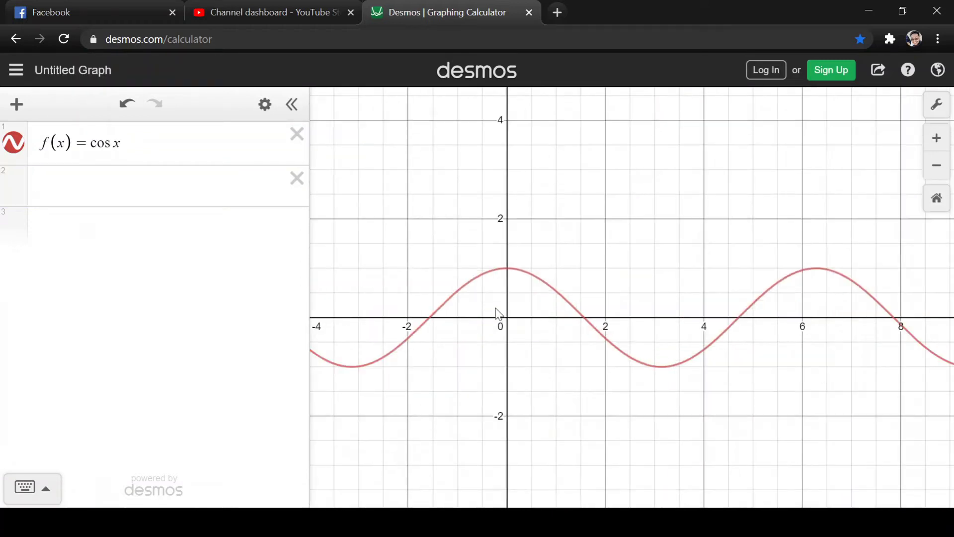
pyautogui.moveTo(499, 313); pyautogui.dragTo(504, 313)
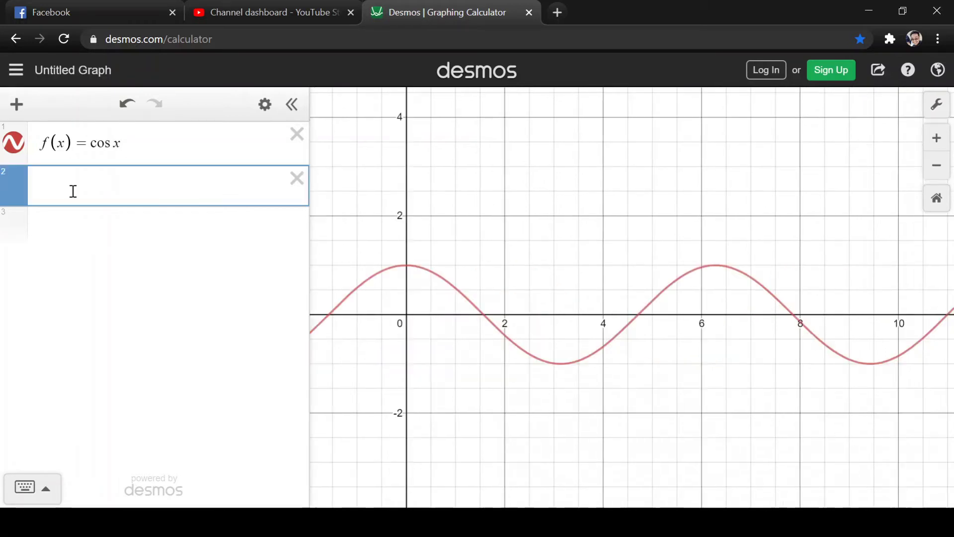
pyautogui.write('g(x) ')
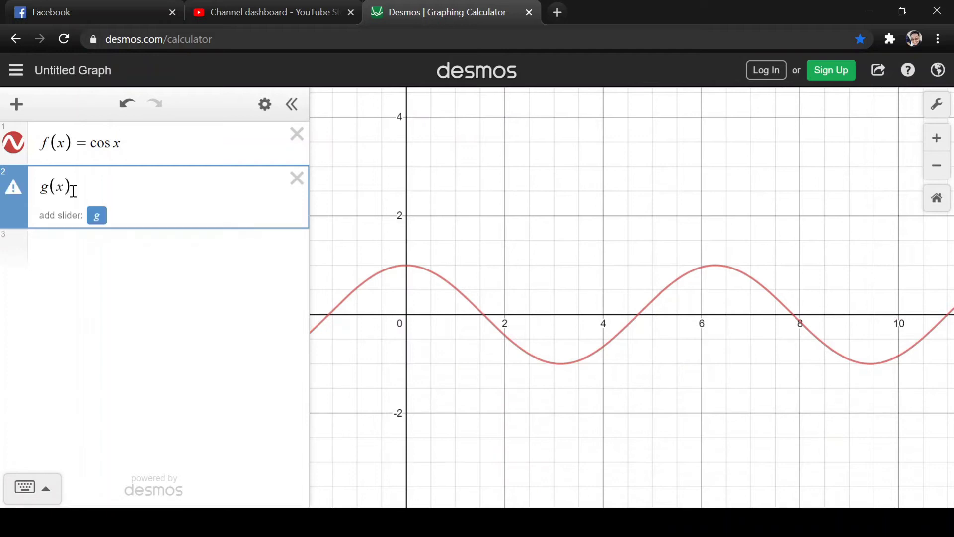
pyautogui.write('= sin x')
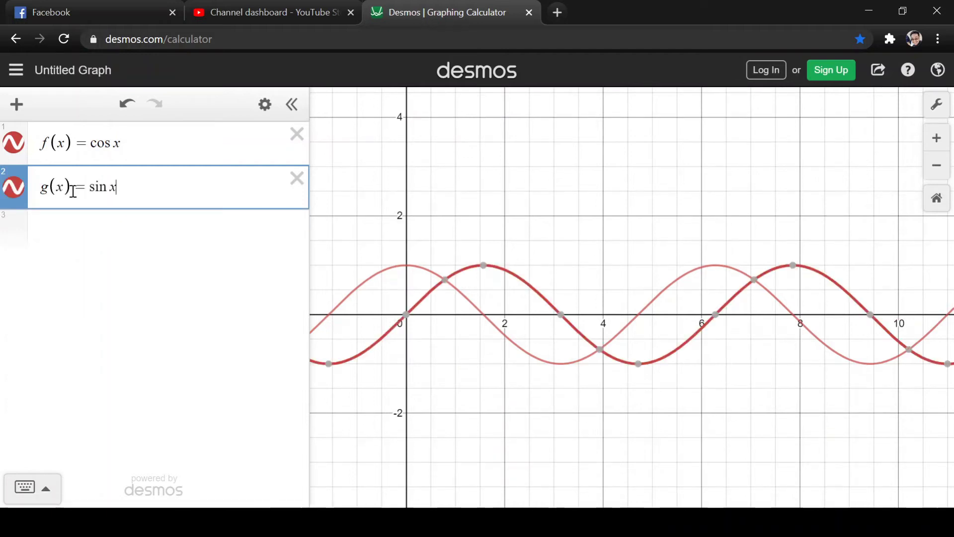
# Change the colour of the g(x) = sin x curve to green
pyautogui.moveTo(468, 263); pyautogui.dragTo(505, 270)
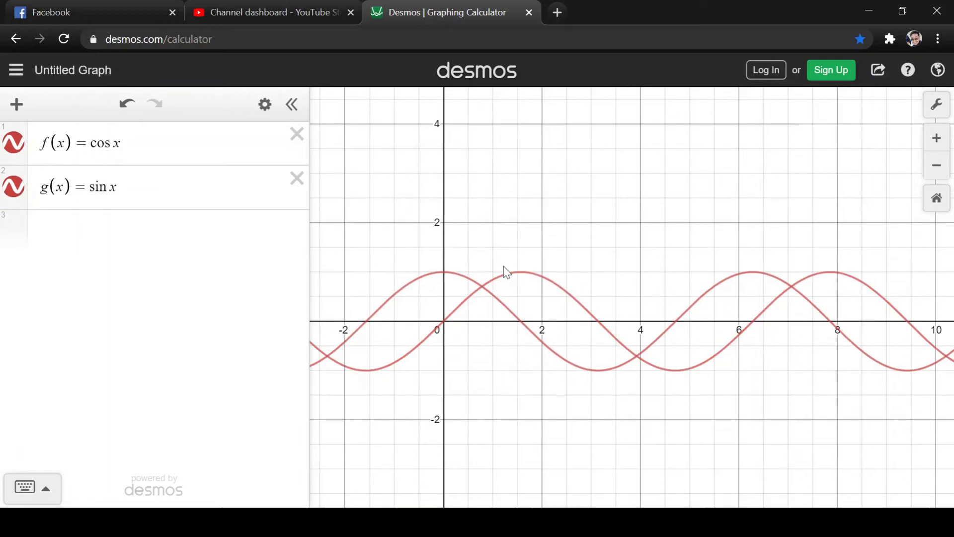
pyautogui.scroll(2, 505, 271)
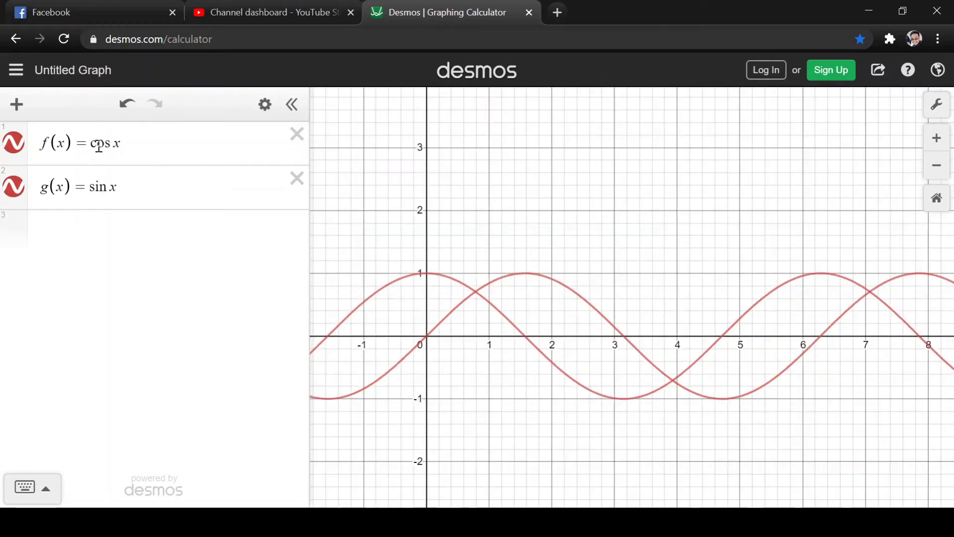
pyautogui.click(265, 105)
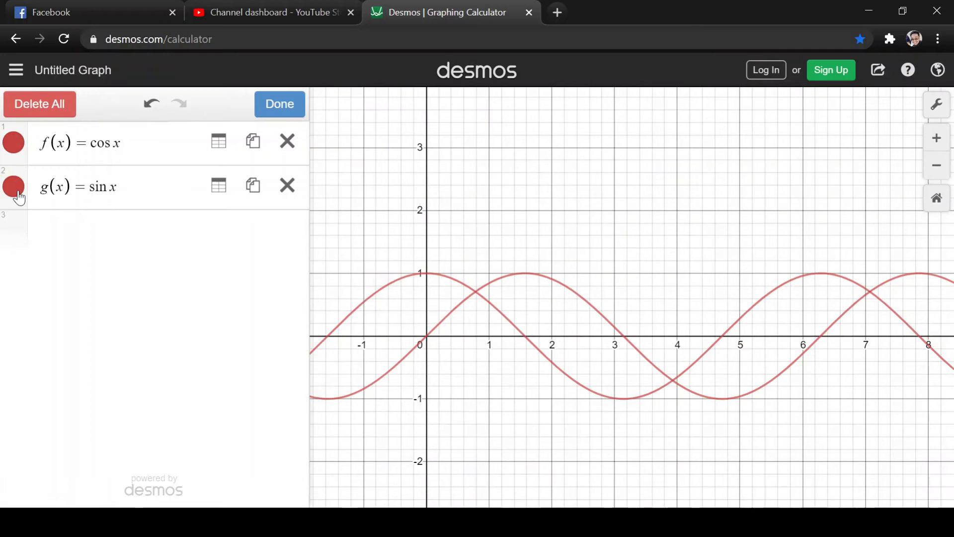
pyautogui.click(15, 189)
pyautogui.click(186, 185)
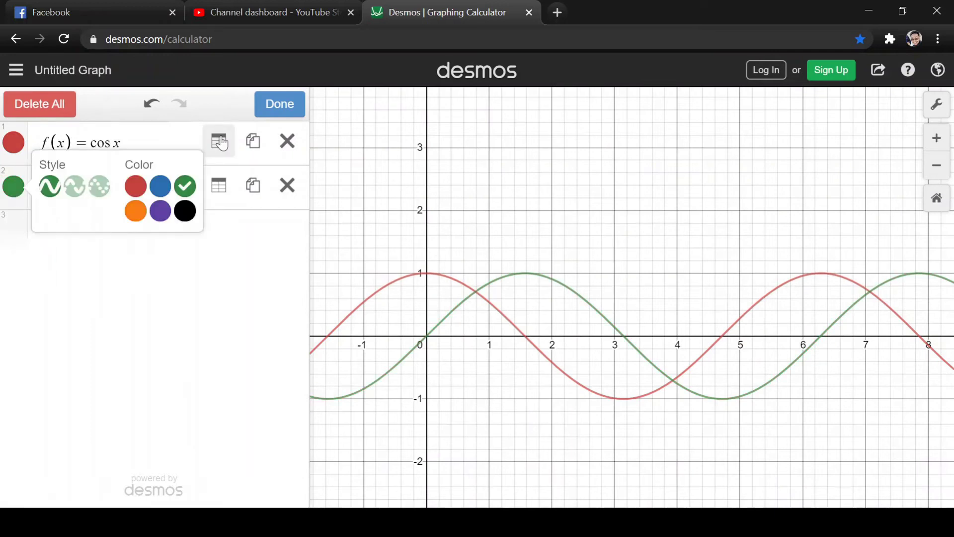
pyautogui.click(280, 104)
# Compare the sine and cosine curves near the origin, looking at their intercepts, peaks and crossing points
pyautogui.scroll(2, 480, 366)
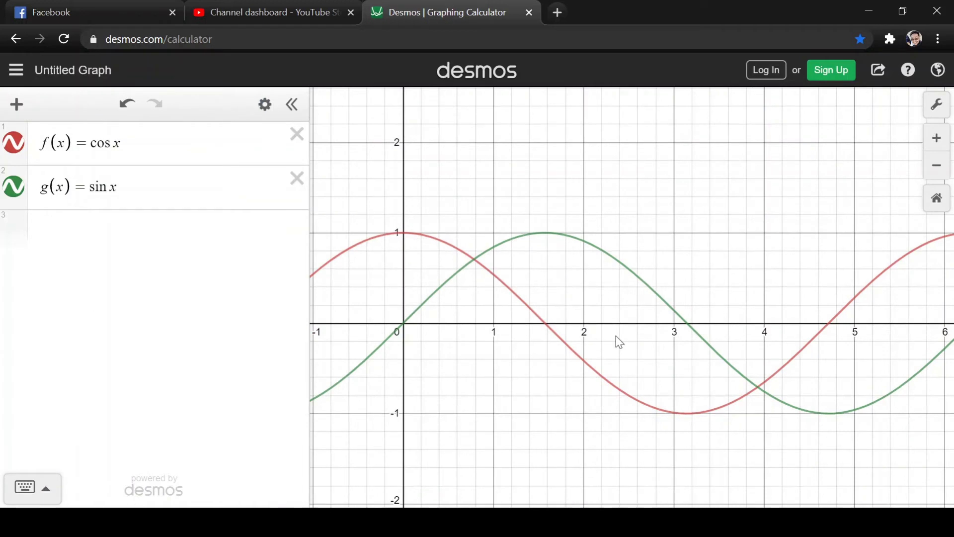
pyautogui.scroll(1, 571, 327)
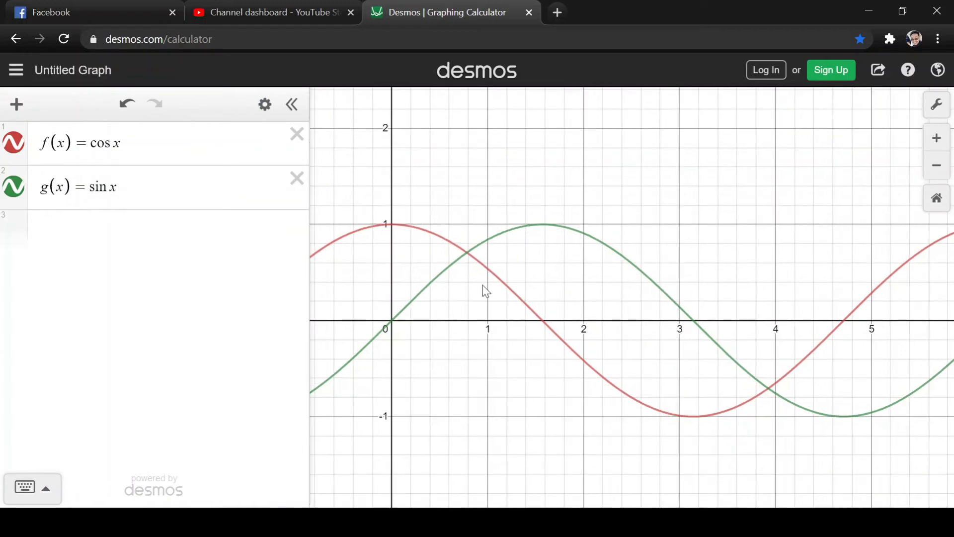
pyautogui.moveTo(485, 291); pyautogui.dragTo(525, 288)
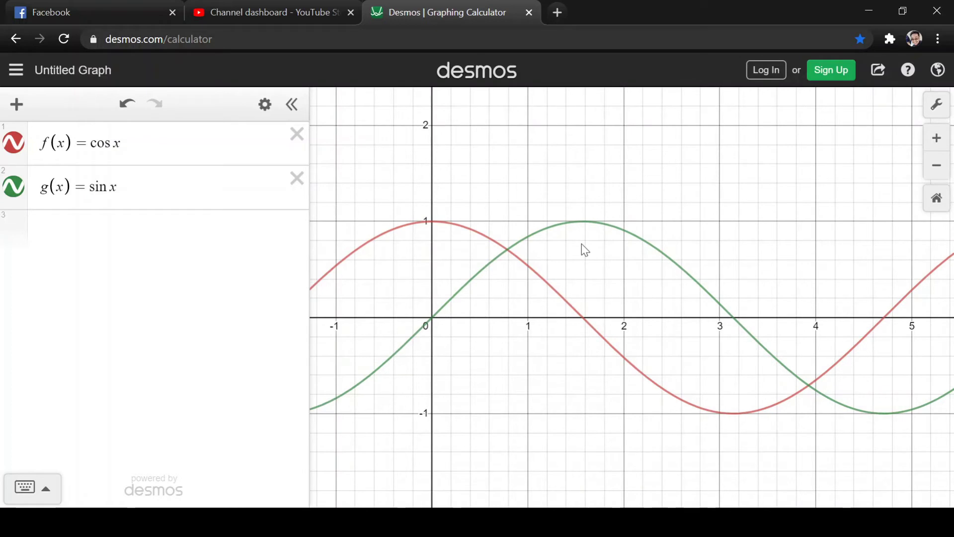
pyautogui.moveTo(582, 245); pyautogui.dragTo(707, 251)
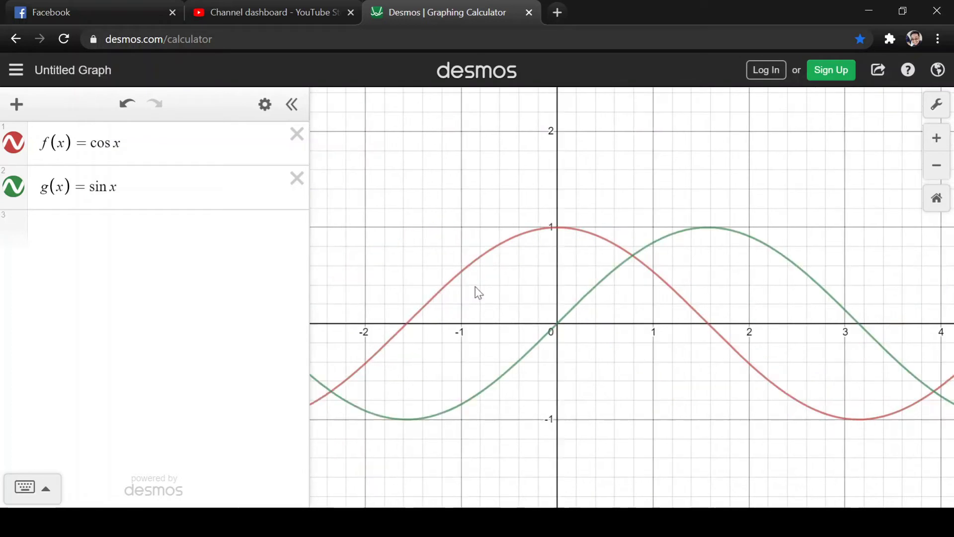
pyautogui.moveTo(877, 263); pyautogui.dragTo(505, 279)
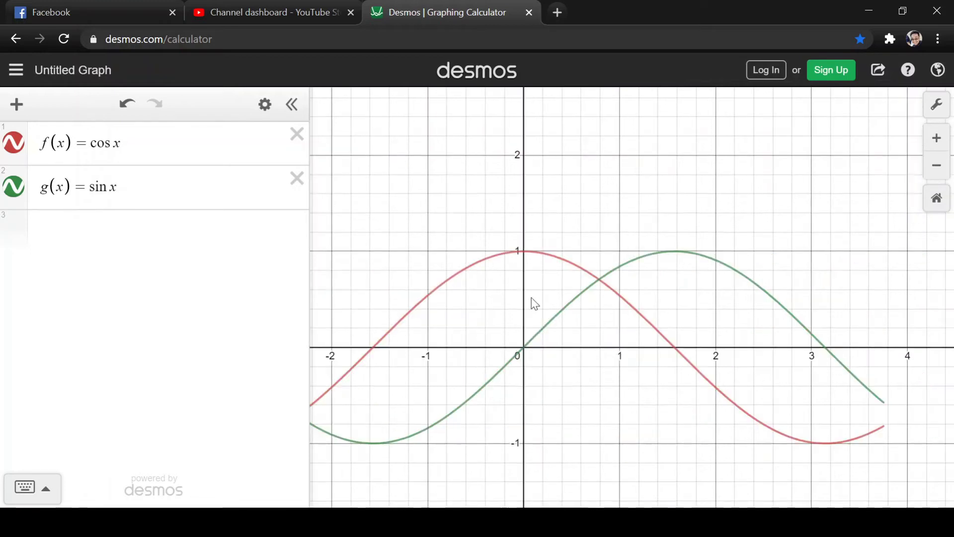
pyautogui.moveTo(533, 302); pyautogui.dragTo(486, 319)
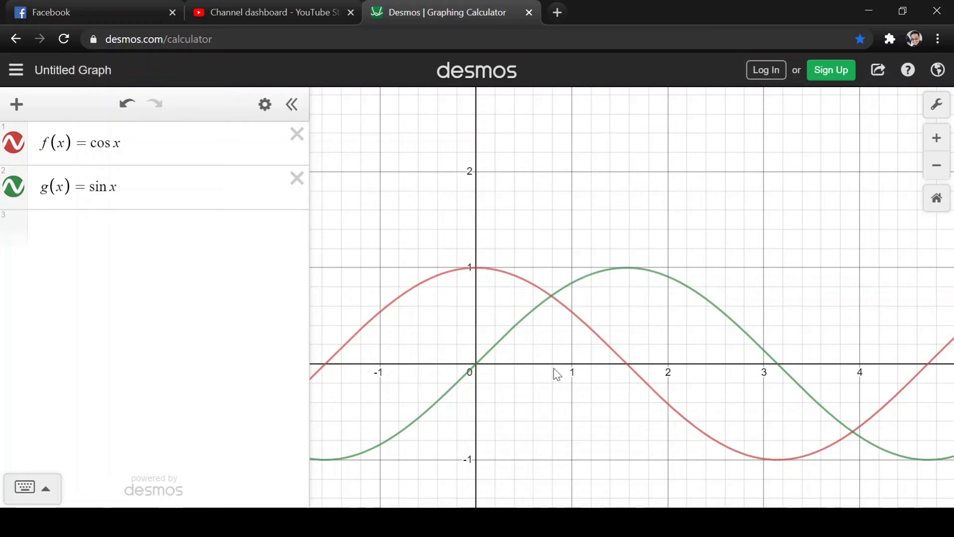
# Remove g(x) = sin x and write the line "Domain: real numbers" below f(x) = cos x
pyautogui.click(73, 225)
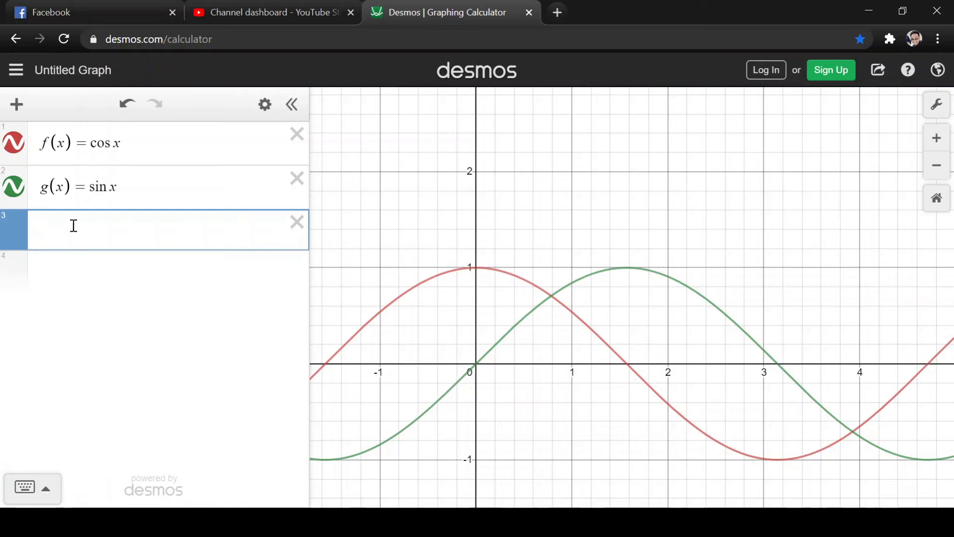
pyautogui.write('Do')
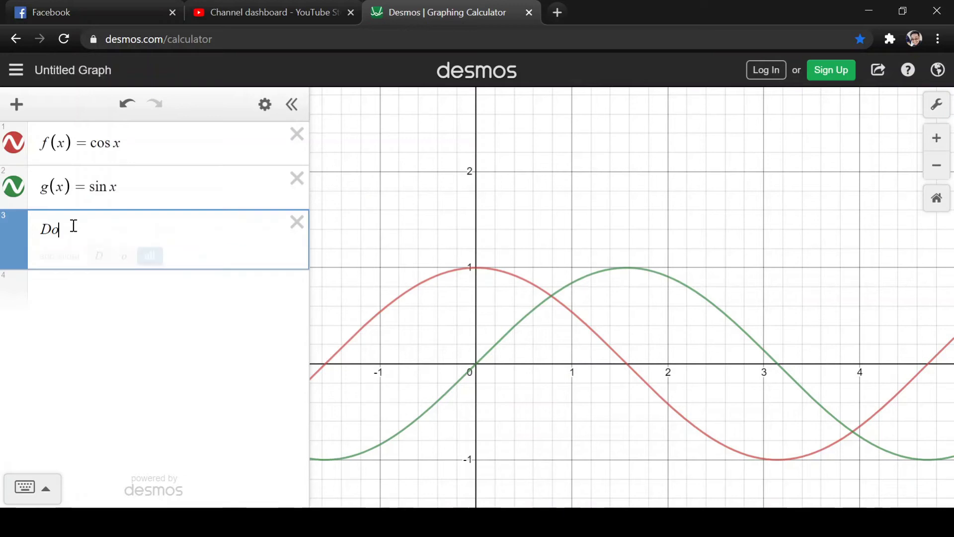
pyautogui.write('main:')
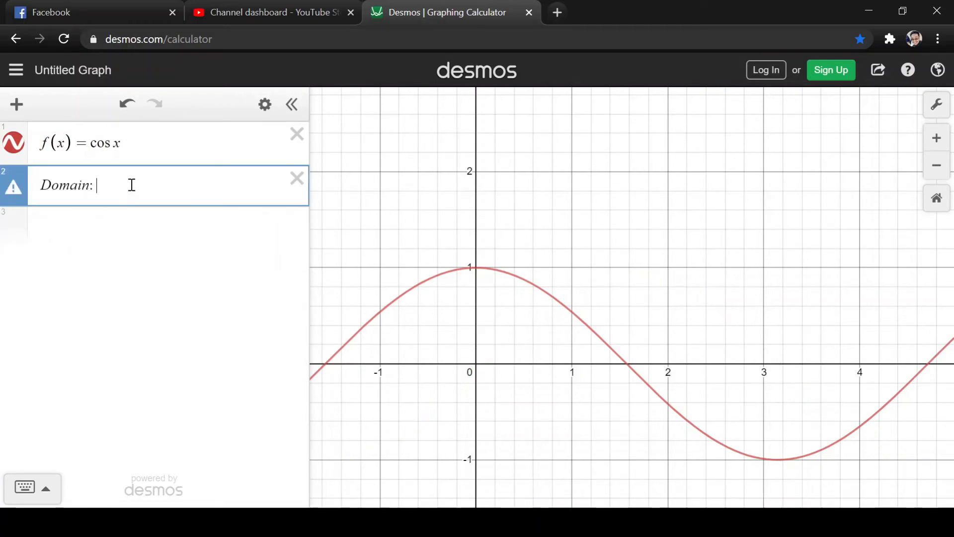
pyautogui.write('real nos.')
pyautogui.press('BackSpace')
pyautogui.press('BackSpace')
pyautogui.press('BackSpace')
pyautogui.write('umb')
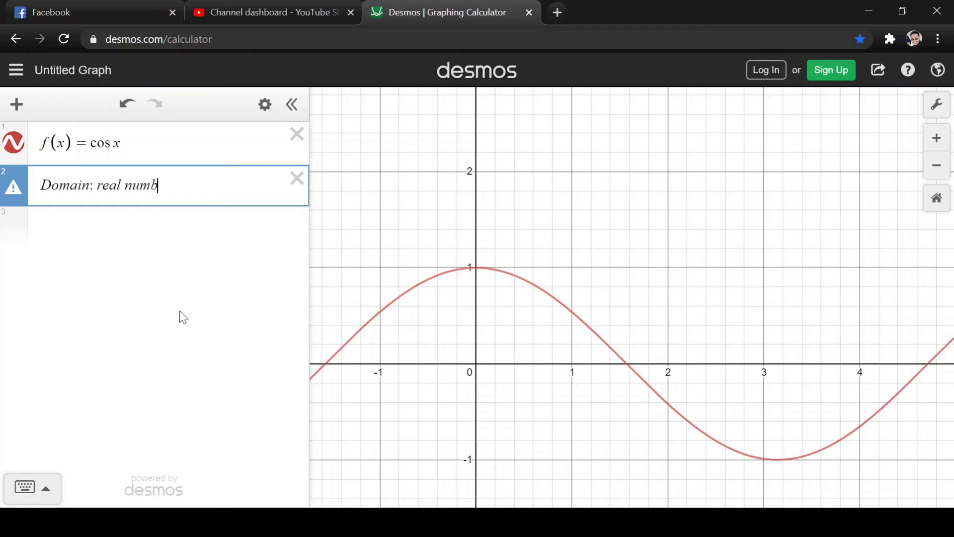
pyautogui.write('ers')
# Add the line "Range: -1 ≤ y ≤ 1" below the domain of the cosine function
pyautogui.click(98, 230)
pyautogui.write('Ra')
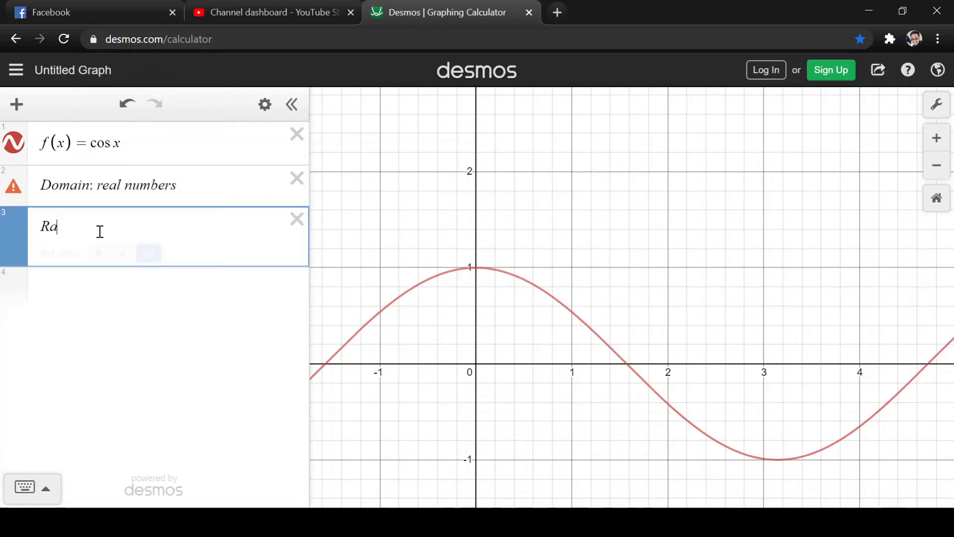
pyautogui.write('nge:')
pyautogui.click(561, 324)
pyautogui.scroll(-2, 562, 324)
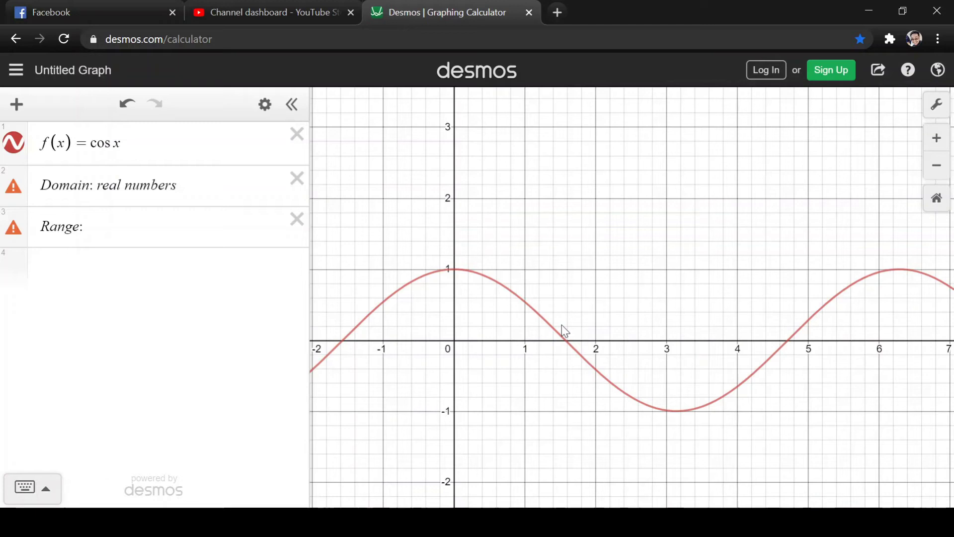
pyautogui.scroll(2, 509, 376)
pyautogui.click(115, 226)
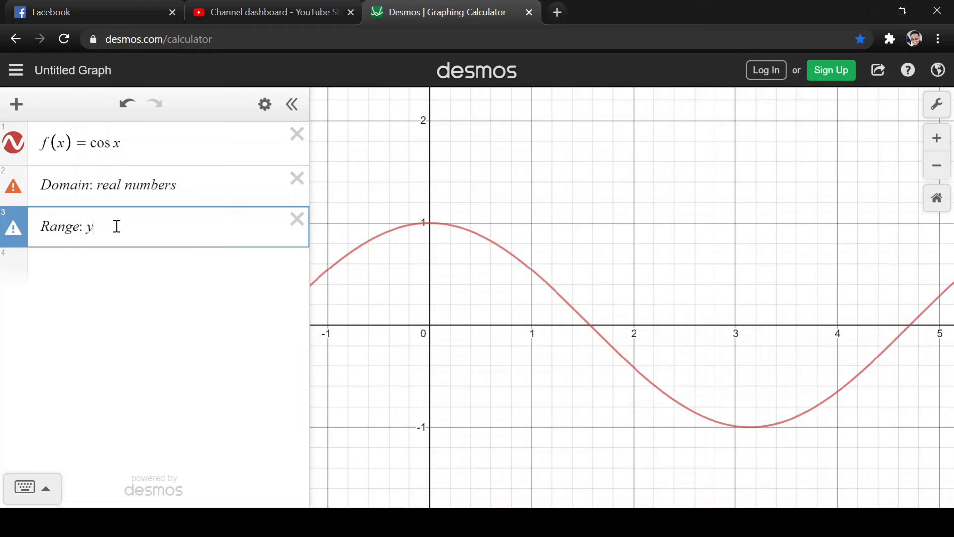
pyautogui.press('BackSpace')
pyautogui.write('-1<=')
pyautogui.write('y<=1')
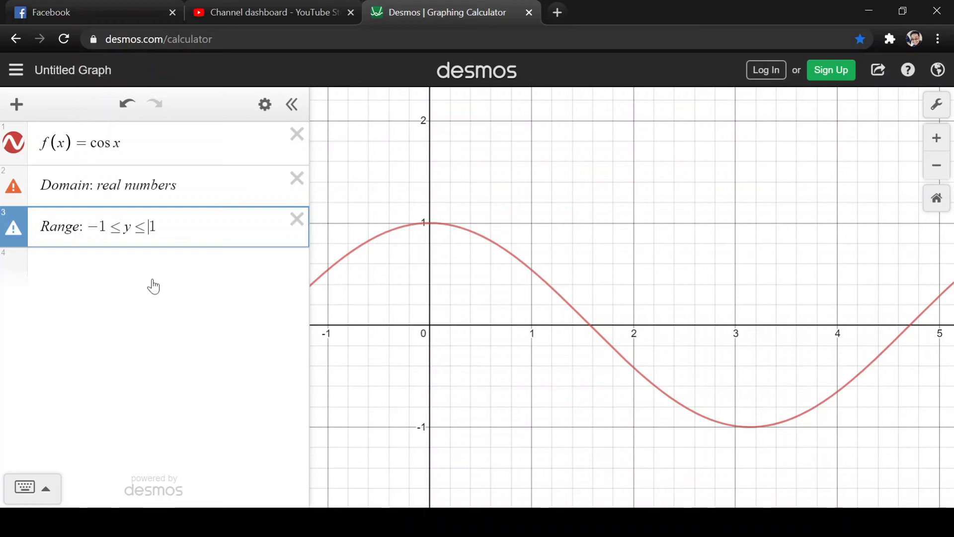
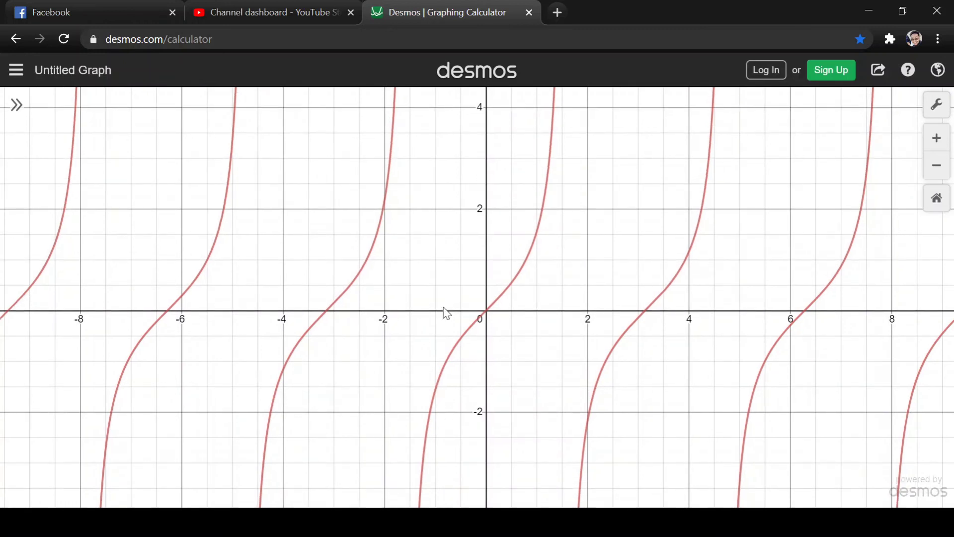
# Examine the tangent graph above and below the x-axis and along its repeating branches on both sides of the origin
pyautogui.press('Up')
pyautogui.press('Up')
pyautogui.press('Right')
pyautogui.press('Right')
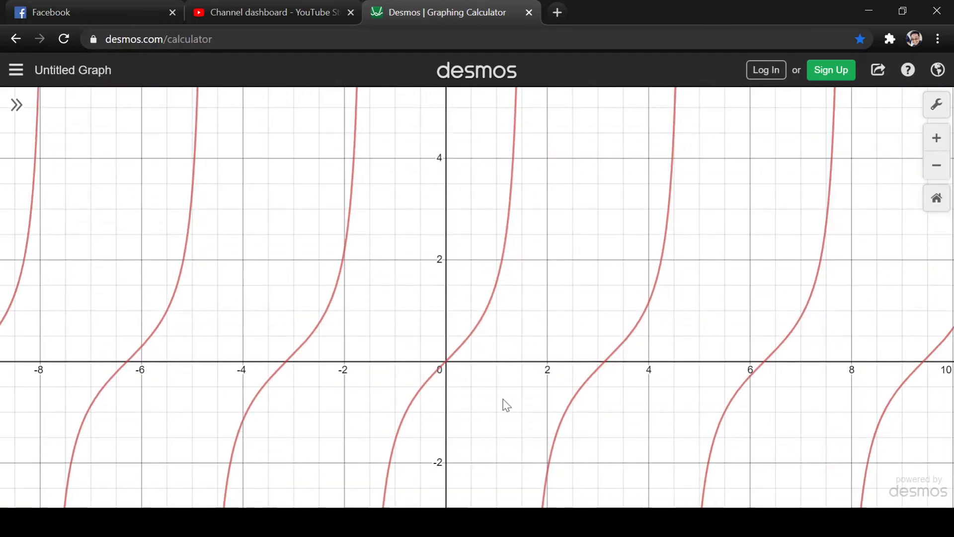
pyautogui.press('Left')
pyautogui.press('Down')
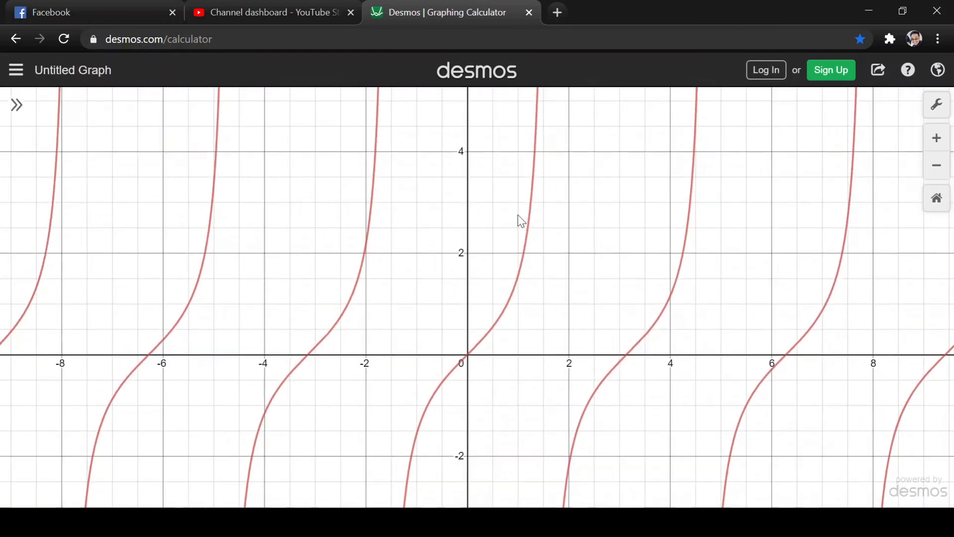
pyautogui.press('Down')
pyautogui.press('Down')
pyautogui.press('Down')
pyautogui.press('Down')
pyautogui.press('Up')
pyautogui.press('Left')
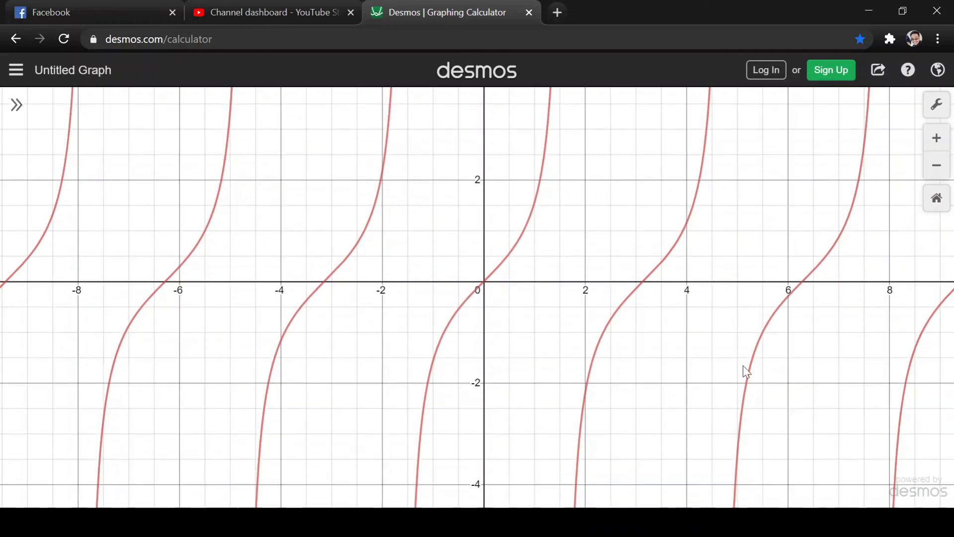
pyautogui.moveTo(664, 299); pyautogui.dragTo(626, 348)
pyautogui.moveTo(296, 318); pyautogui.dragTo(310, 287)
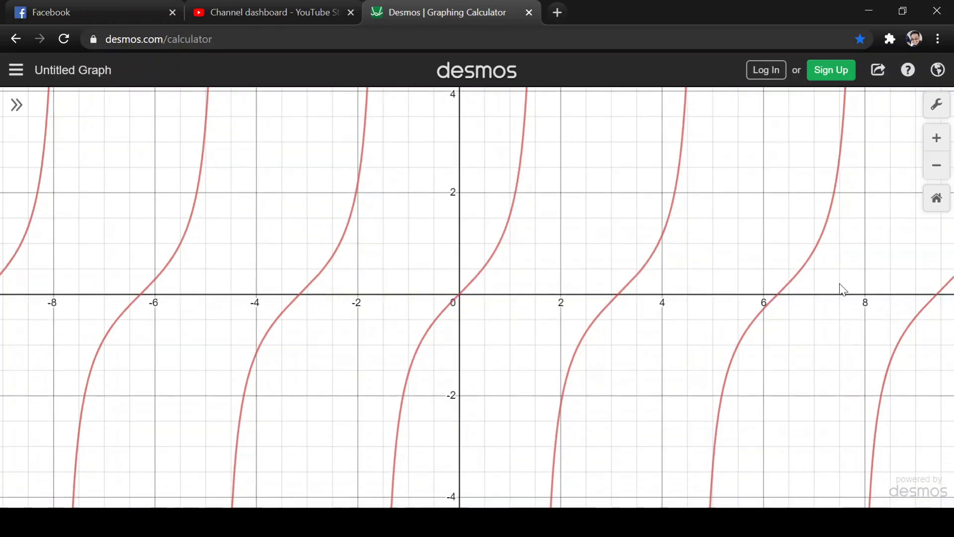
pyautogui.moveTo(553, 292); pyautogui.dragTo(517, 300)
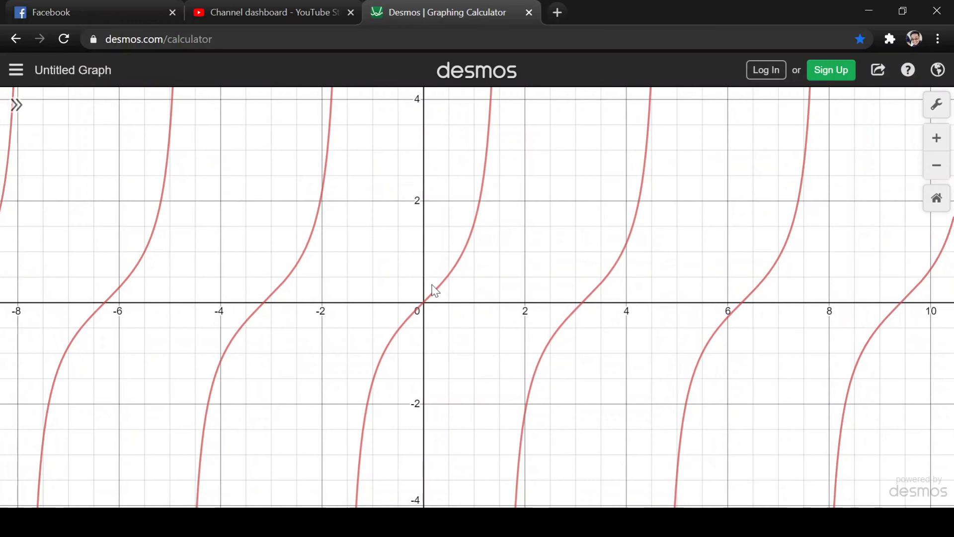
# Show the expression list again and plot the vertical line x = π/2 with f(x) = tan x
pyautogui.click(40, 103)
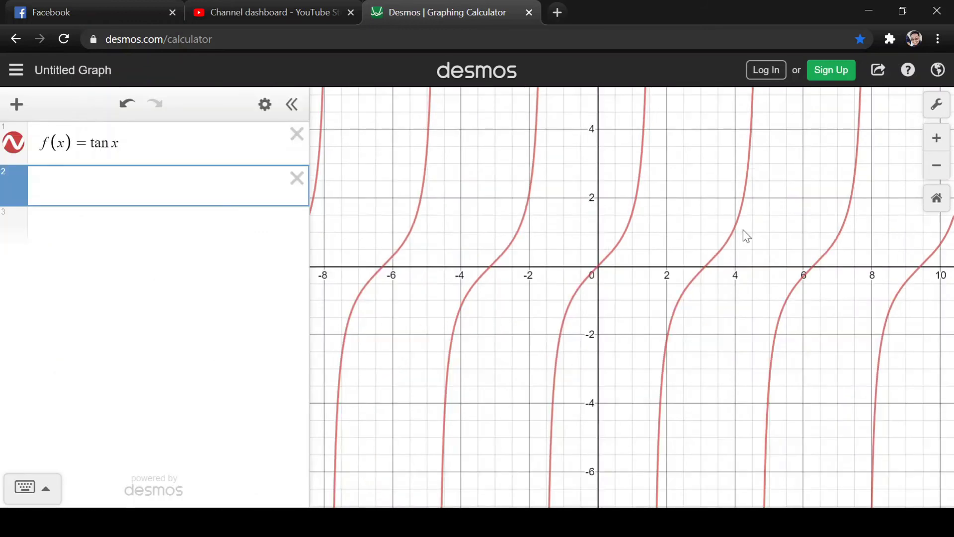
pyautogui.moveTo(614, 282); pyautogui.dragTo(527, 326)
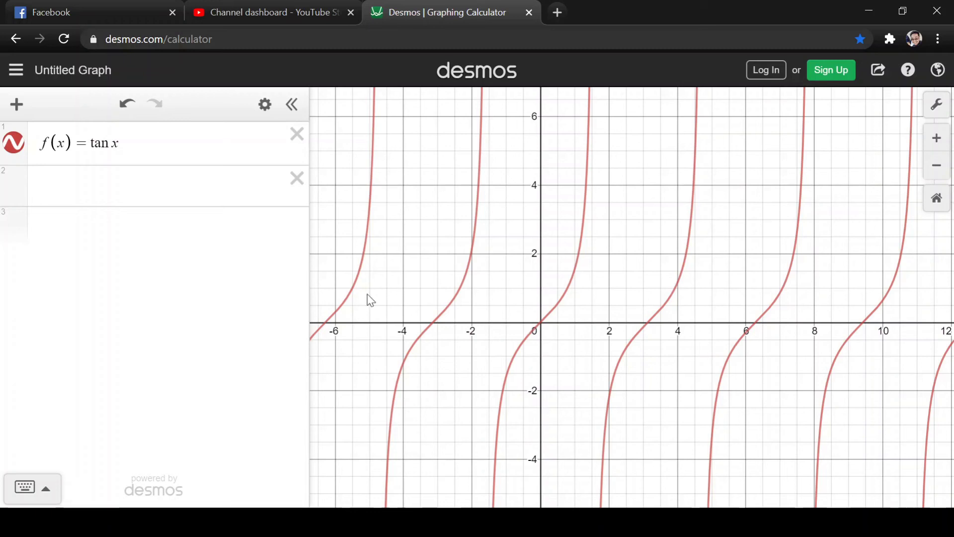
pyautogui.click(112, 186)
pyautogui.write('x')
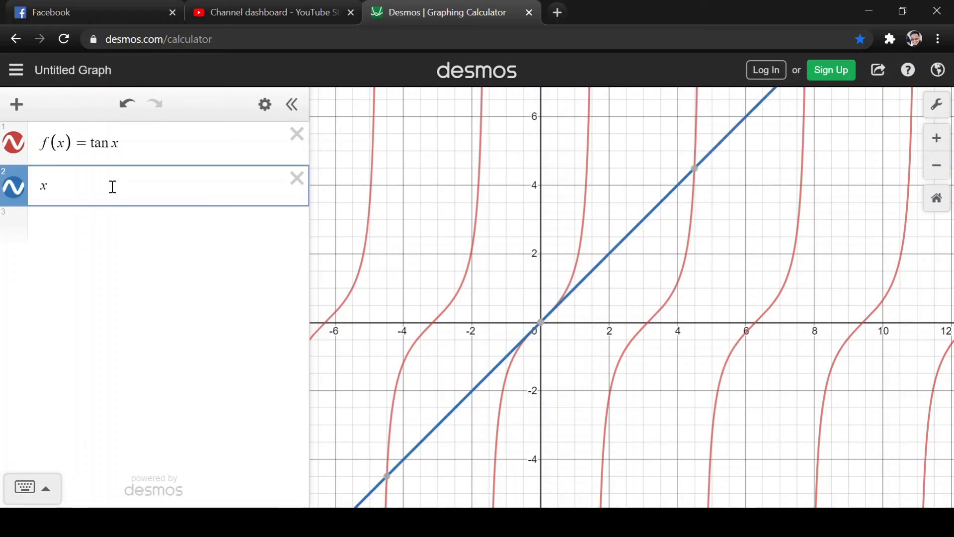
pyautogui.write('=')
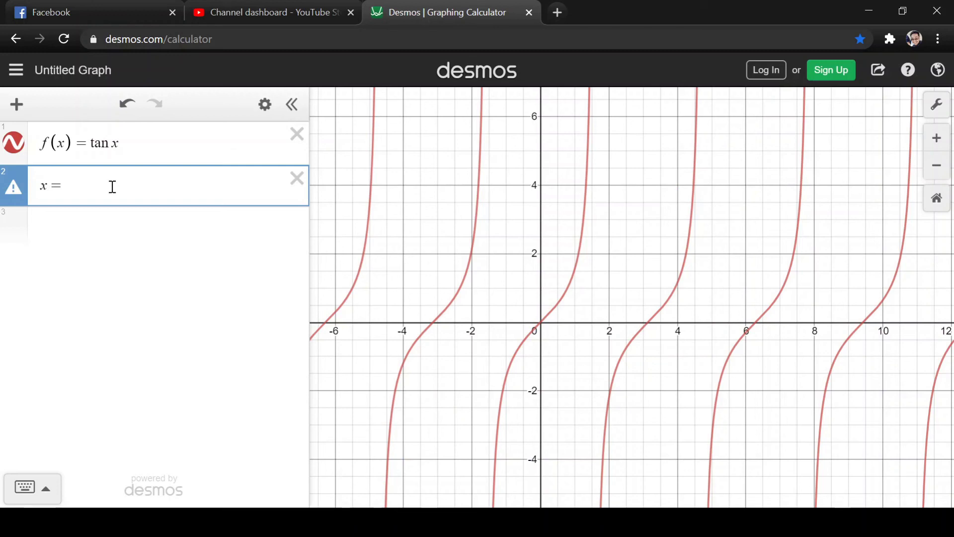
pyautogui.write('p')
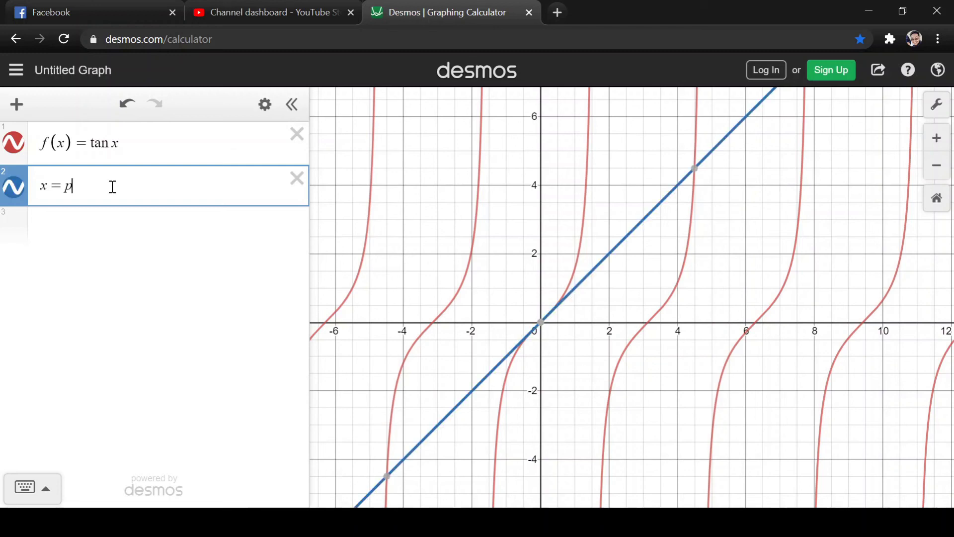
pyautogui.write('i/2')
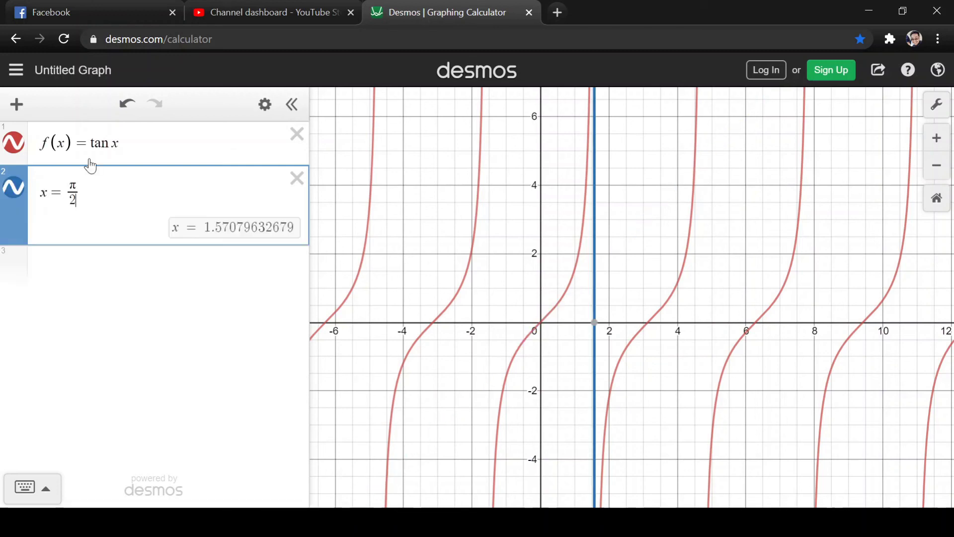
# Change the vertical line x = π/2 to a dashed line style
pyautogui.click(264, 104)
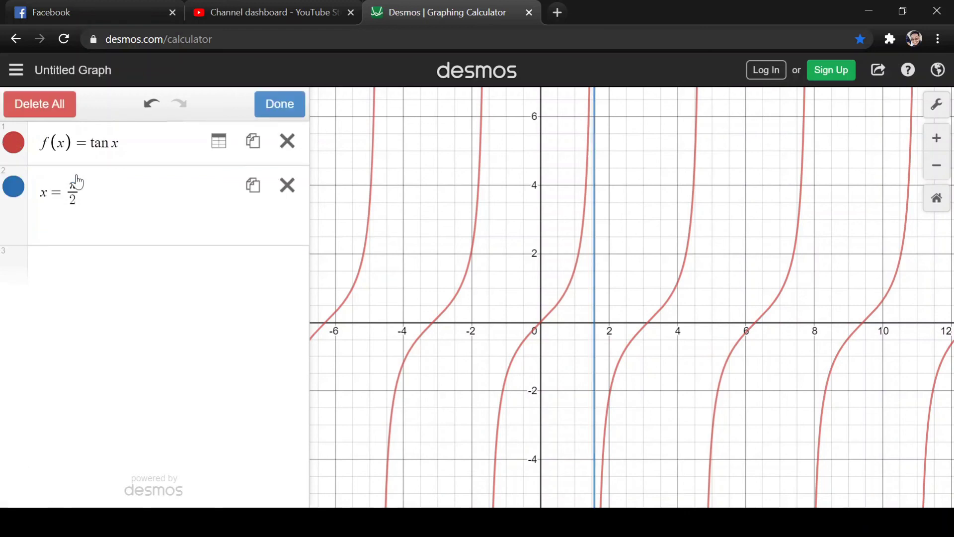
pyautogui.click(14, 188)
pyautogui.click(74, 186)
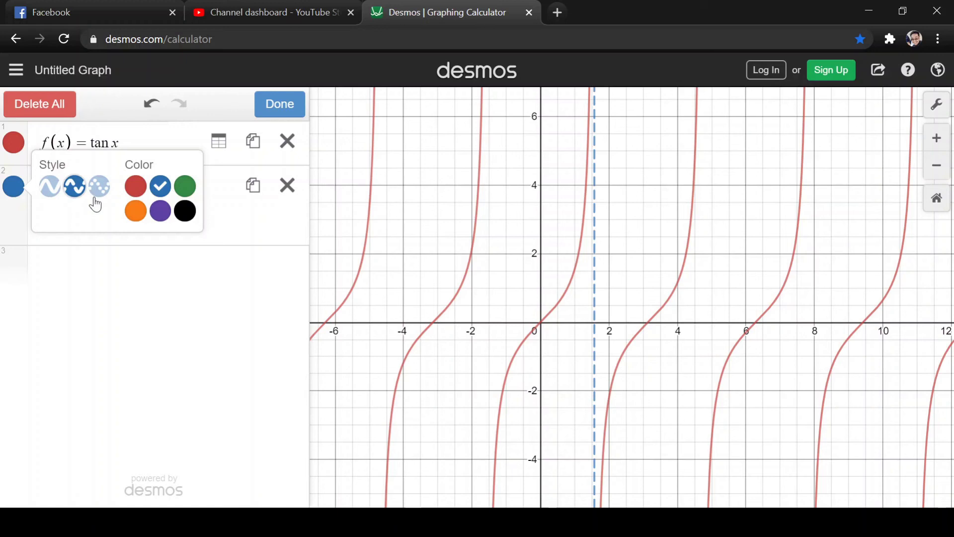
pyautogui.click(598, 321)
# Examine up close how the tangent curve approaches the dashed line x = π/2 far below and above the x-axis, restoring the default view
pyautogui.scroll(3, 597, 321)
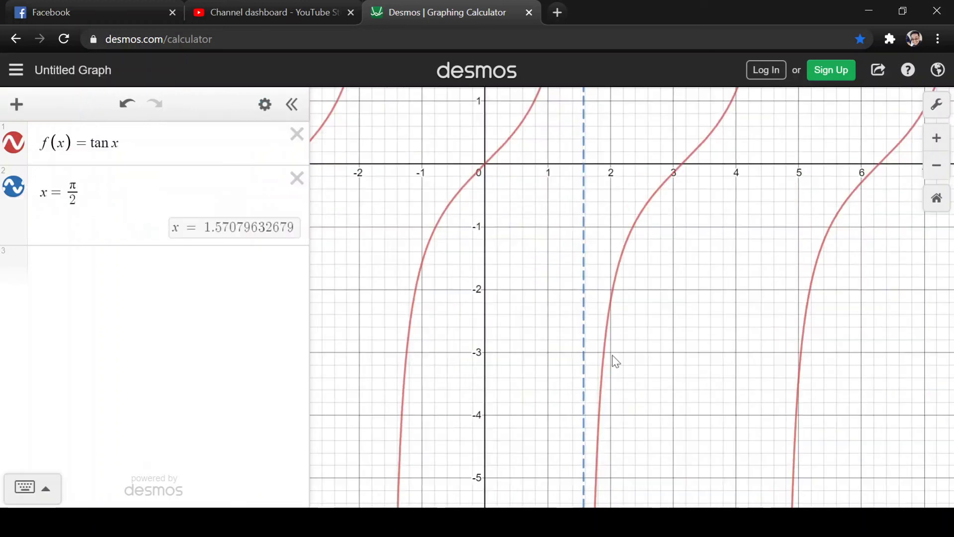
pyautogui.moveTo(615, 361); pyautogui.dragTo(663, 130)
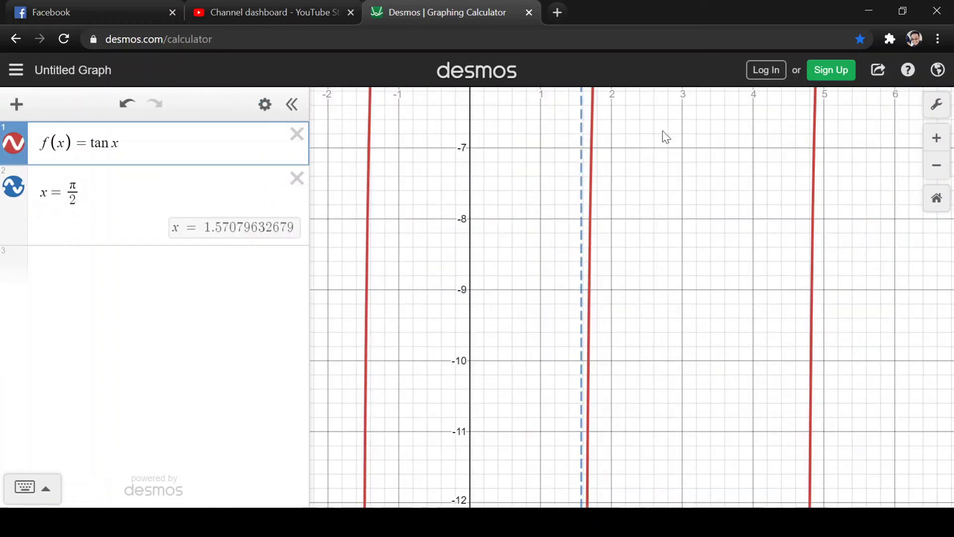
pyautogui.scroll(-1, 663, 130)
pyautogui.moveTo(617, 277)
pyautogui.mouseDown()
pyautogui.moveTo(661, 277)
pyautogui.moveTo(703, 504)
pyautogui.mouseUp()
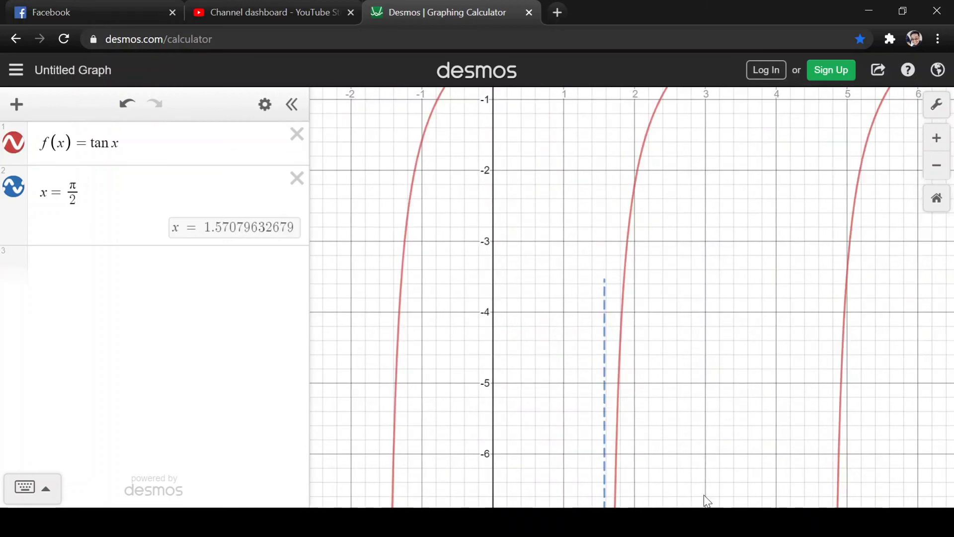
pyautogui.moveTo(706, 501); pyautogui.dragTo(660, 338)
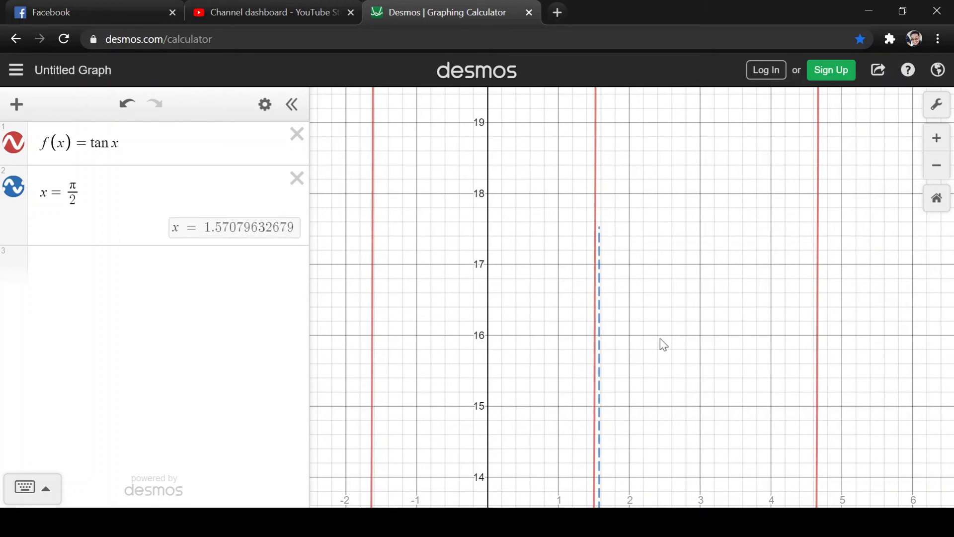
pyautogui.moveTo(660, 339); pyautogui.dragTo(597, 337)
pyautogui.scroll(3, 596, 332)
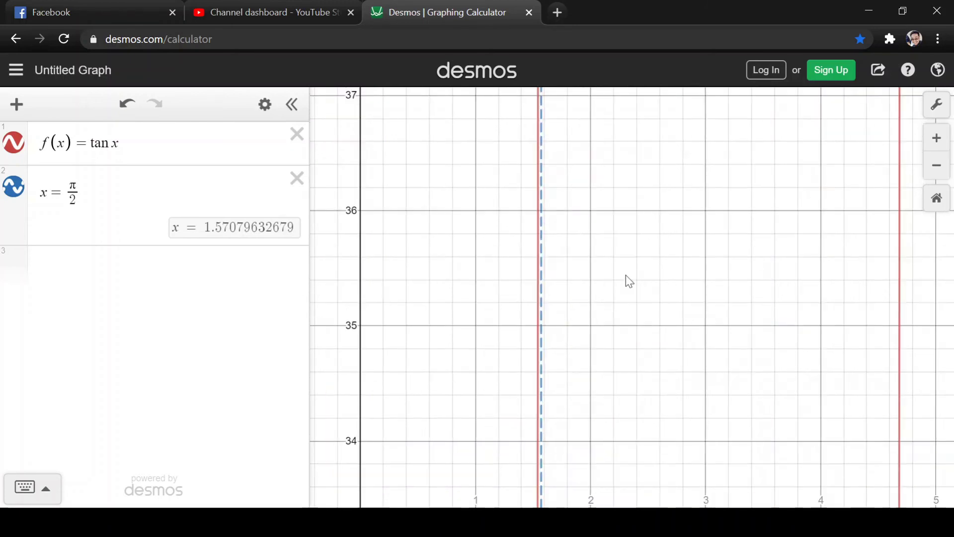
pyautogui.scroll(3, 684, 336)
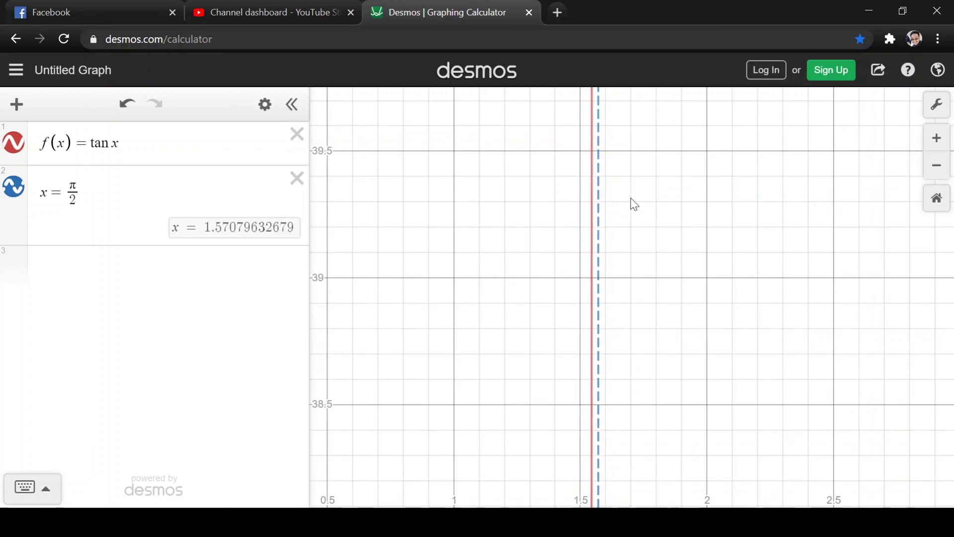
pyautogui.click(937, 197)
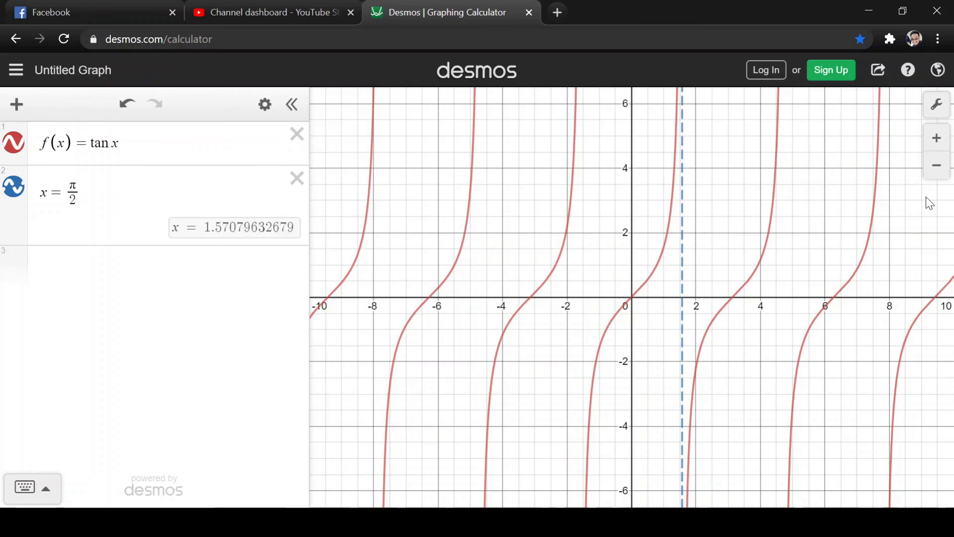
pyautogui.moveTo(929, 202); pyautogui.dragTo(880, 273)
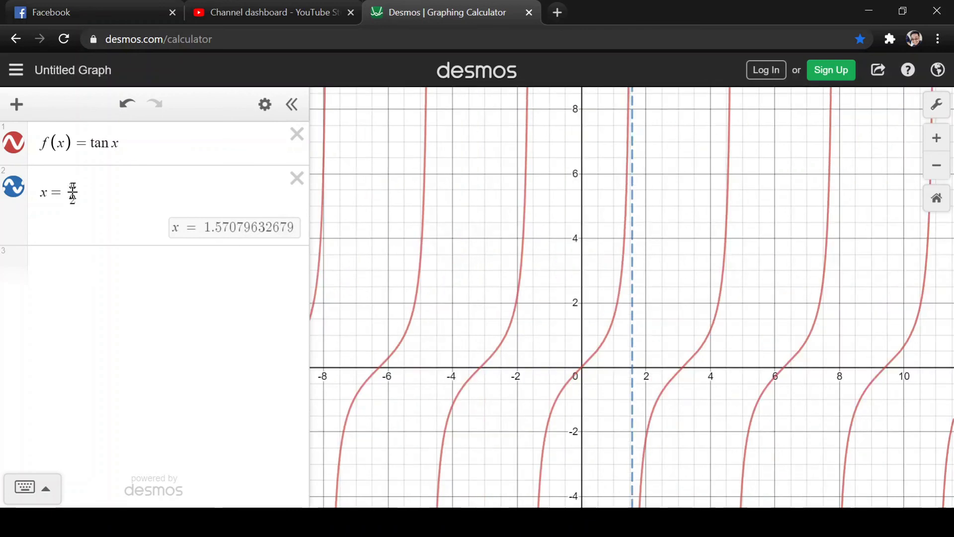
pyautogui.moveTo(73, 193); pyautogui.dragTo(57, 197)
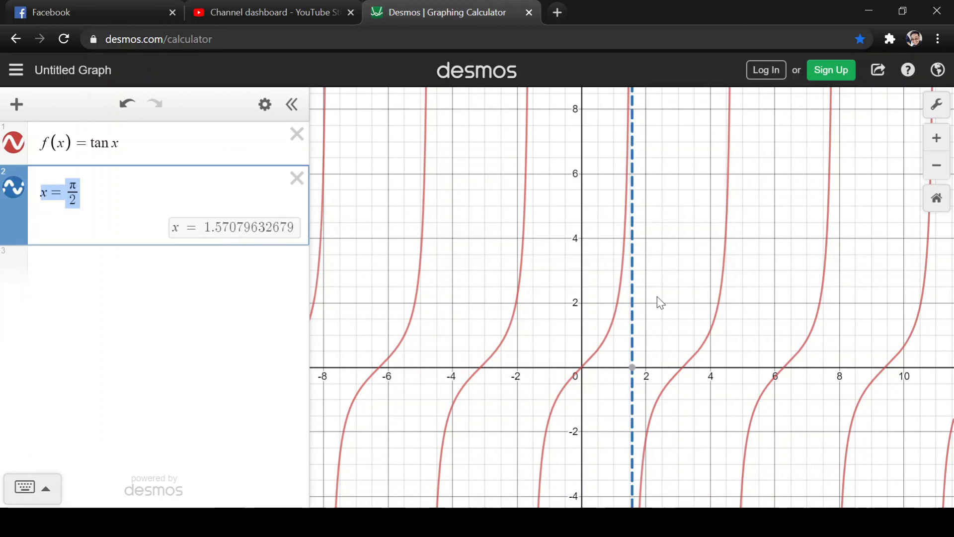
pyautogui.moveTo(657, 297); pyautogui.dragTo(657, 241)
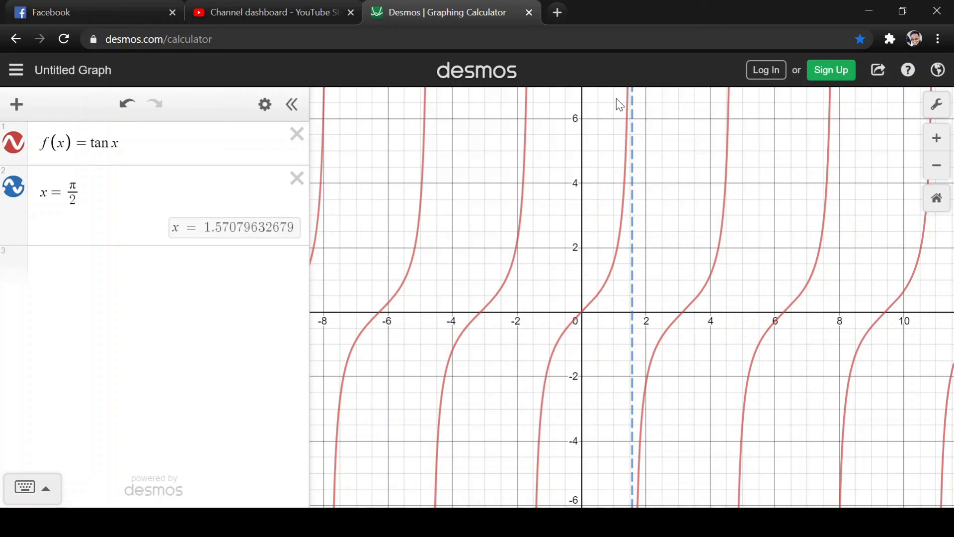
# Plot a second vertical line, x = -π/2, below the x = π/2 expression
pyautogui.click(80, 263)
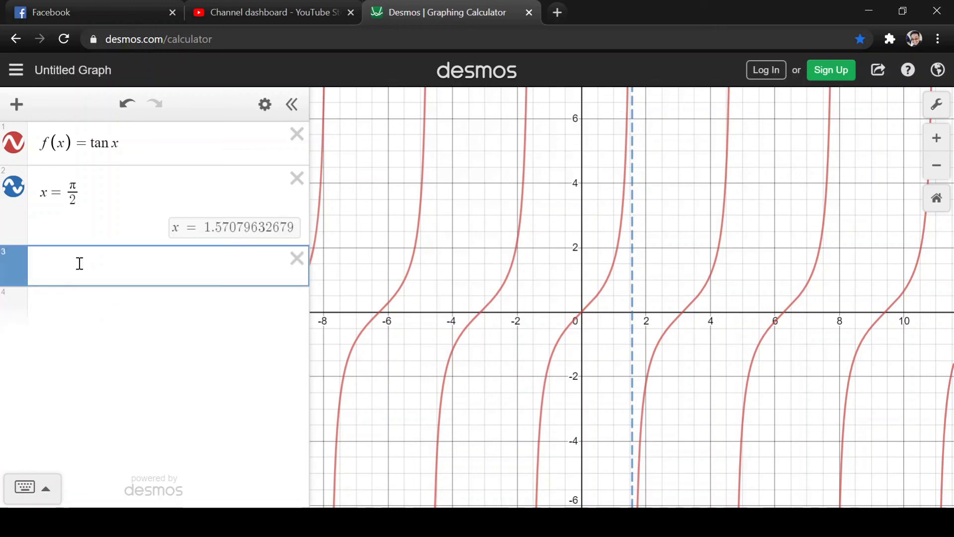
pyautogui.write('x-pi')
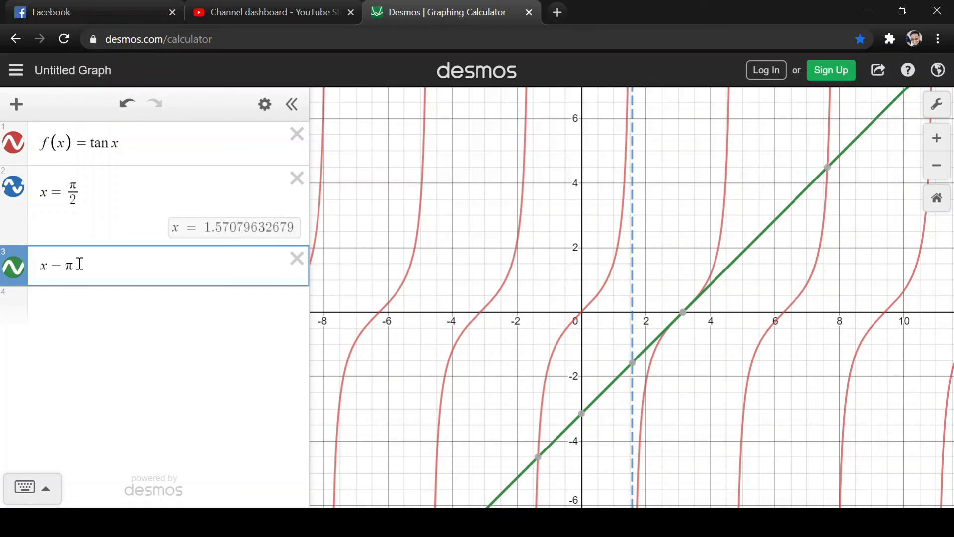
pyautogui.press('BackSpace')
pyautogui.press('BackSpace')
pyautogui.write('=-pi/2')
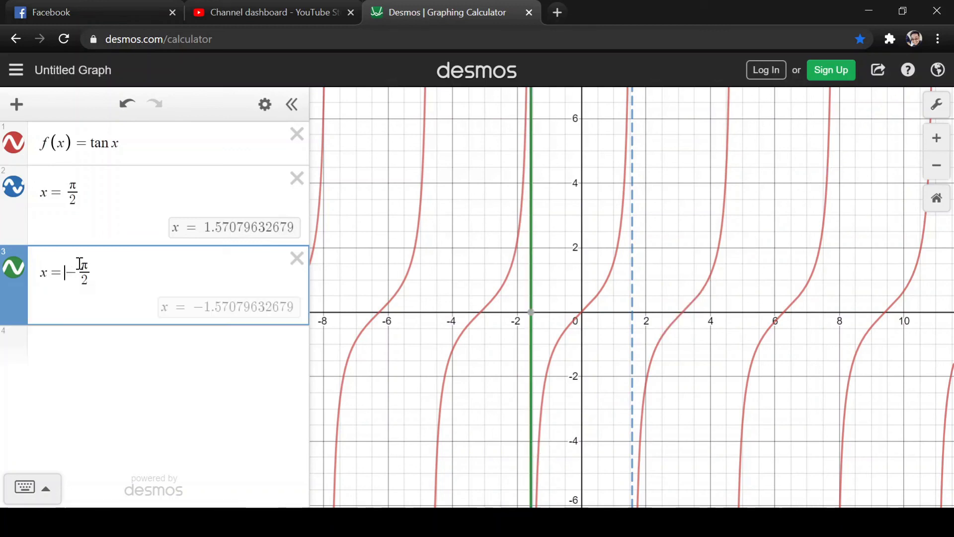
pyautogui.press('Return')
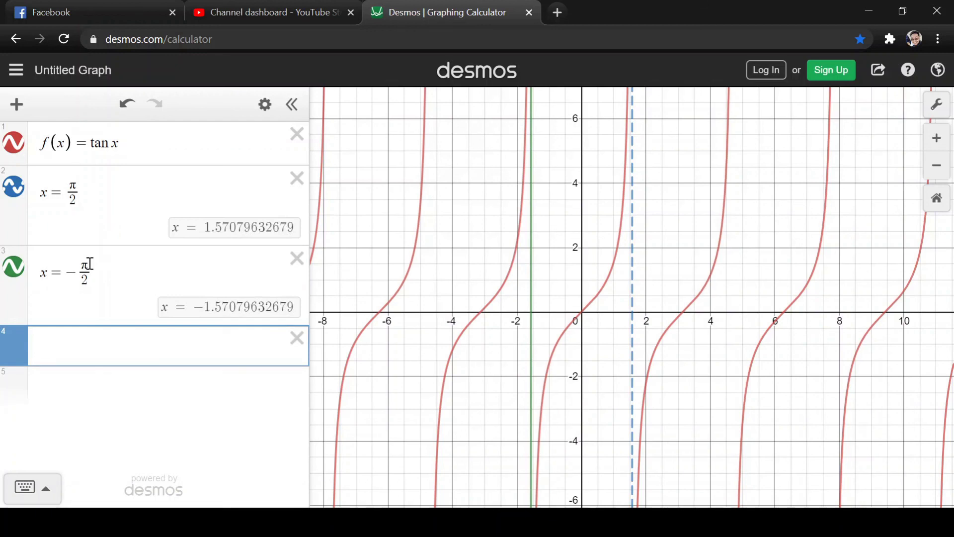
# Examine the tangent branches around the lines x = -π/2 and x = π/2, reading coordinates of points and an x-intercept on the curve
pyautogui.moveTo(687, 148); pyautogui.dragTo(726, 73)
pyautogui.moveTo(718, 243); pyautogui.dragTo(607, 352)
pyautogui.scroll(1, 607, 351)
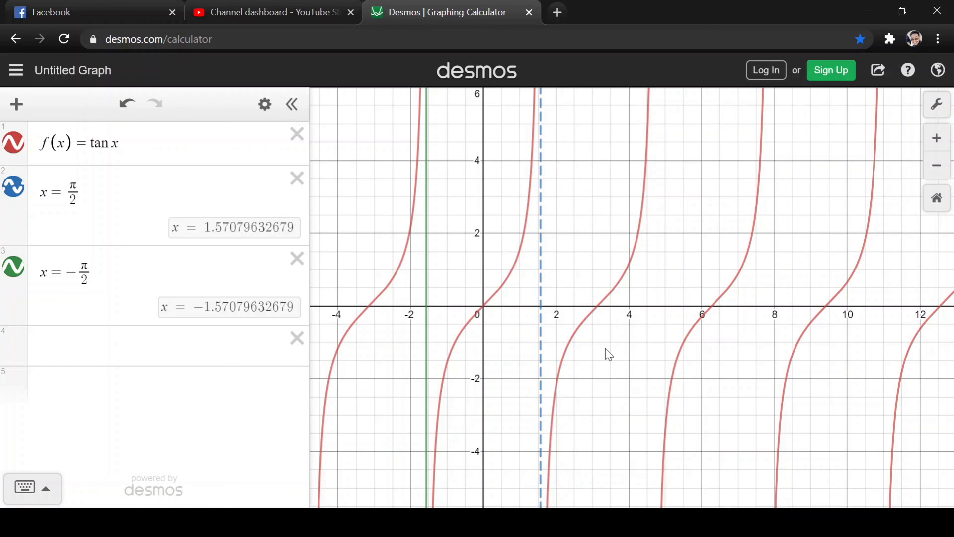
pyautogui.scroll(-3, 636, 356)
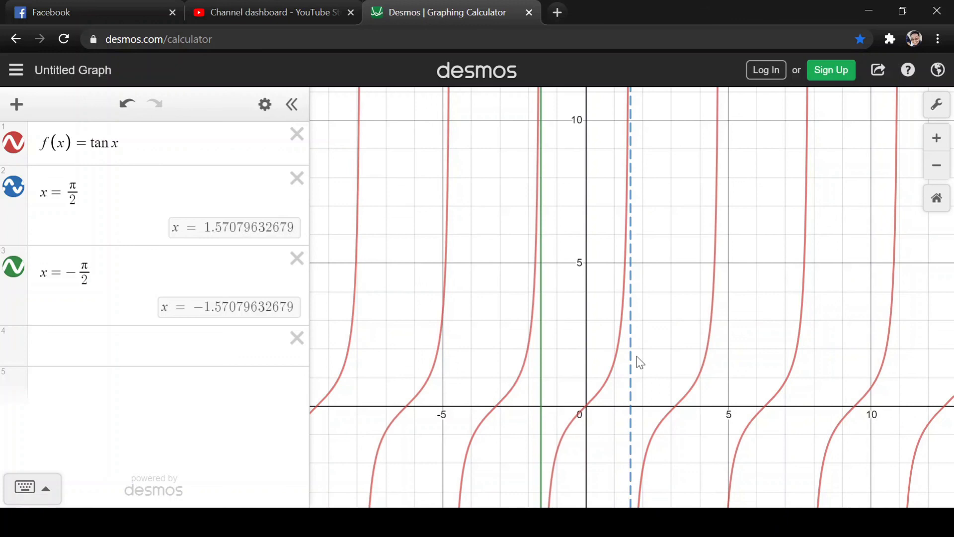
pyautogui.moveTo(637, 357); pyautogui.dragTo(617, 242)
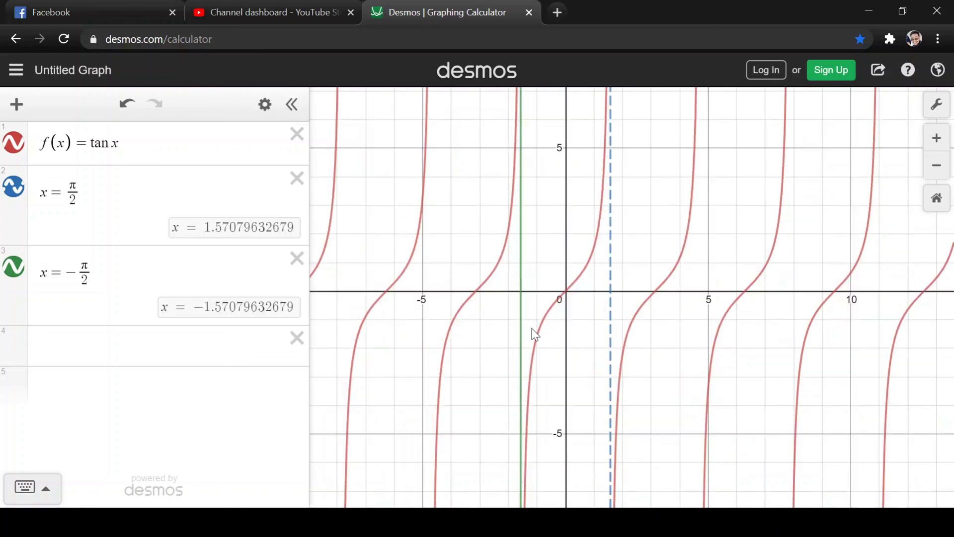
pyautogui.click(569, 287)
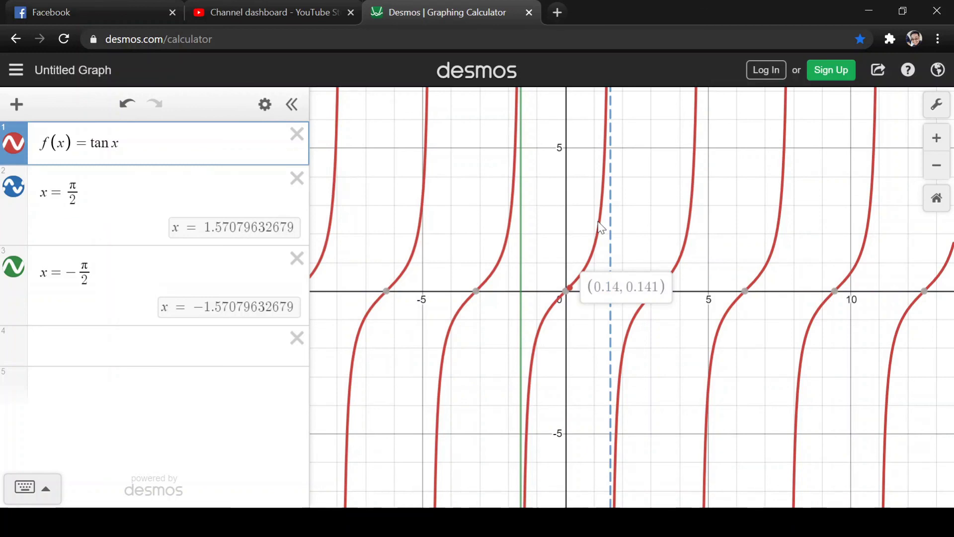
pyautogui.click(604, 182)
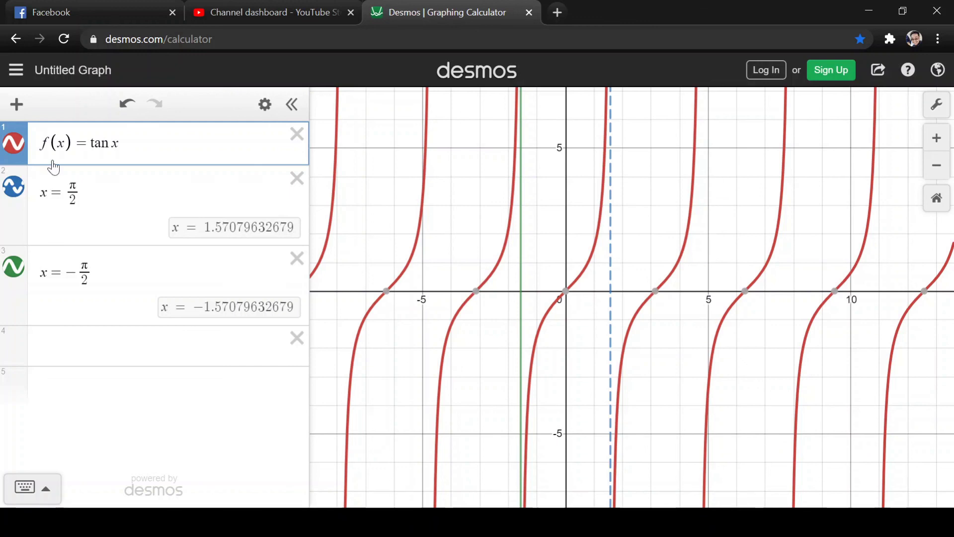
pyautogui.click(476, 291)
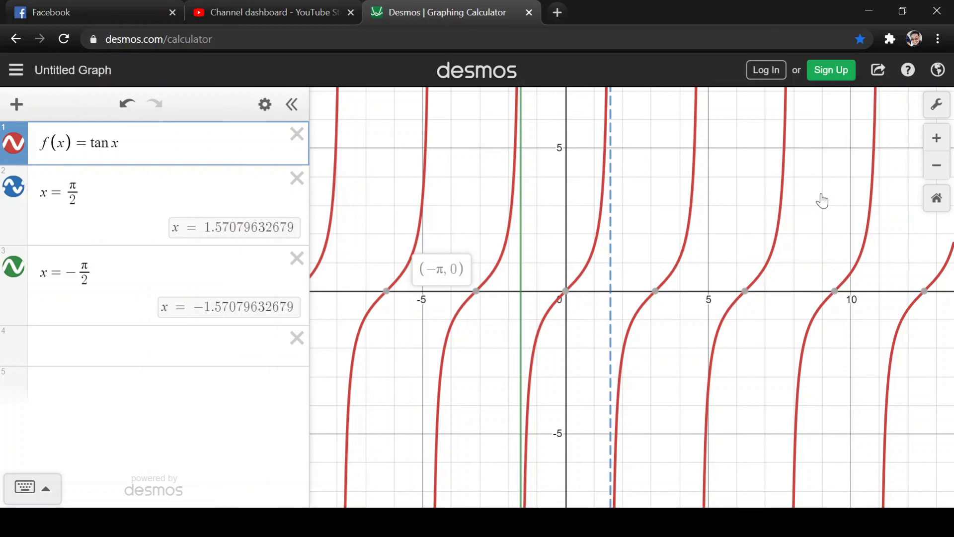
pyautogui.moveTo(625, 171); pyautogui.dragTo(594, 202)
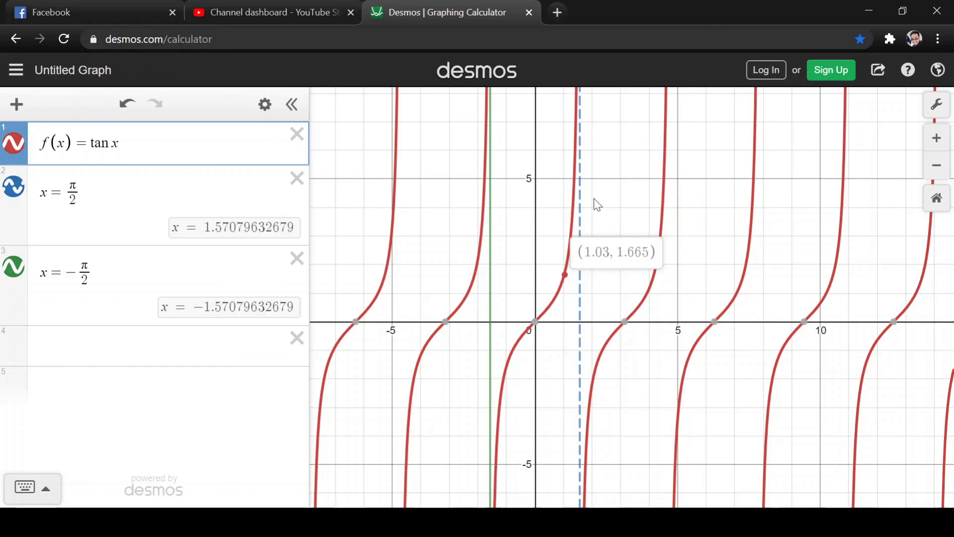
pyautogui.moveTo(594, 198); pyautogui.dragTo(621, 126)
# Write the line "Domain: NO odd multiples of π/2 or ((2n+1)π/2)" below the two vertical line expressions
pyautogui.click(145, 341)
pyautogui.write('D')
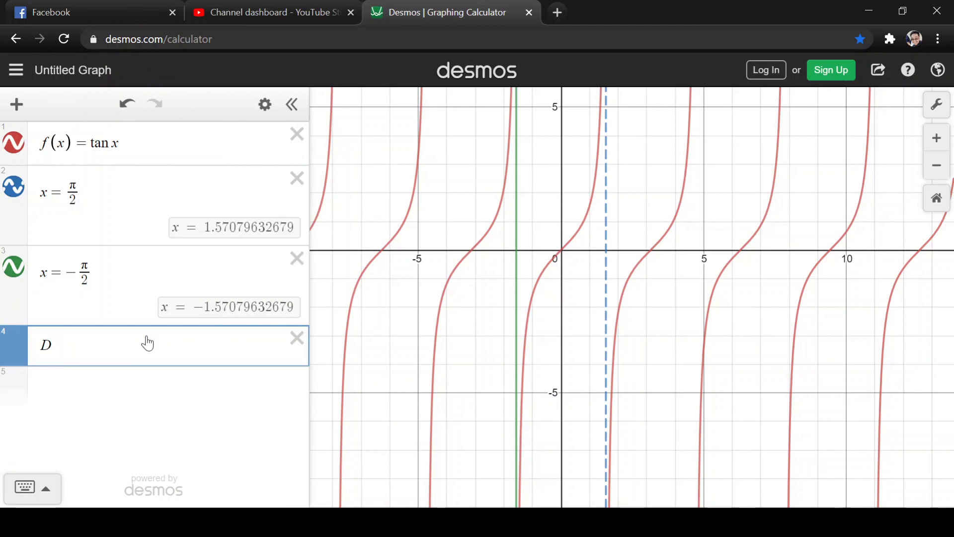
pyautogui.write('omain: n')
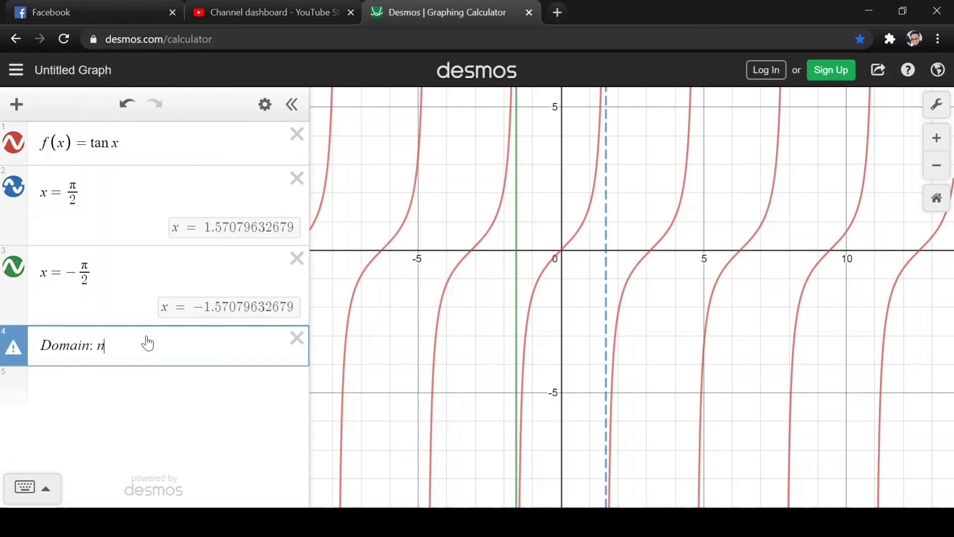
pyautogui.write('O')
pyautogui.write('odd multiples of pi')
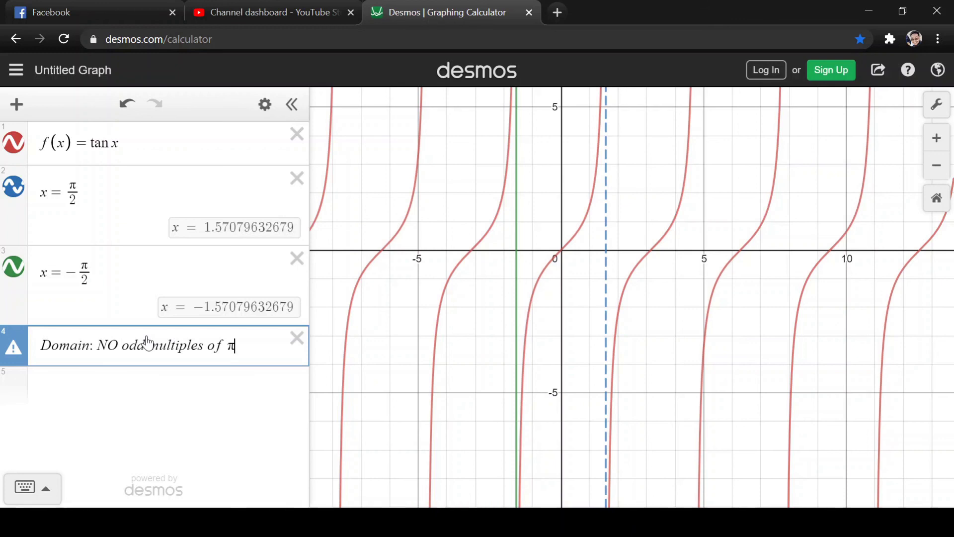
pyautogui.write('/2')
pyautogui.press('Right')
pyautogui.write('or (')
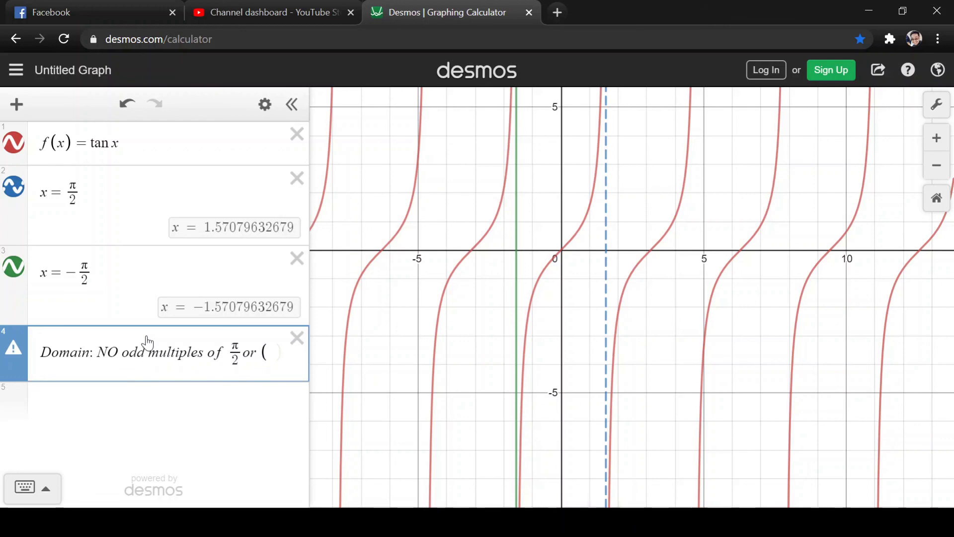
pyautogui.write('(2n+1)')
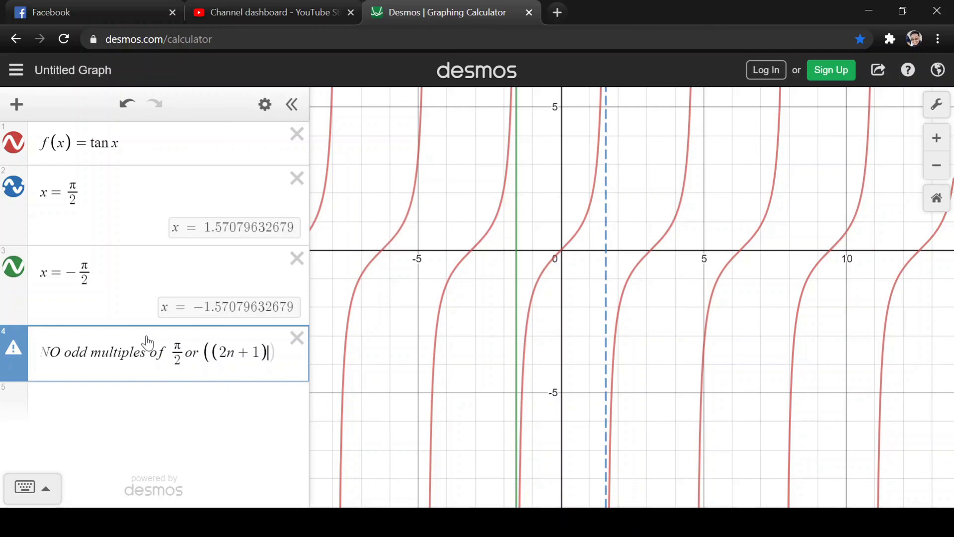
pyautogui.write('pi/2')
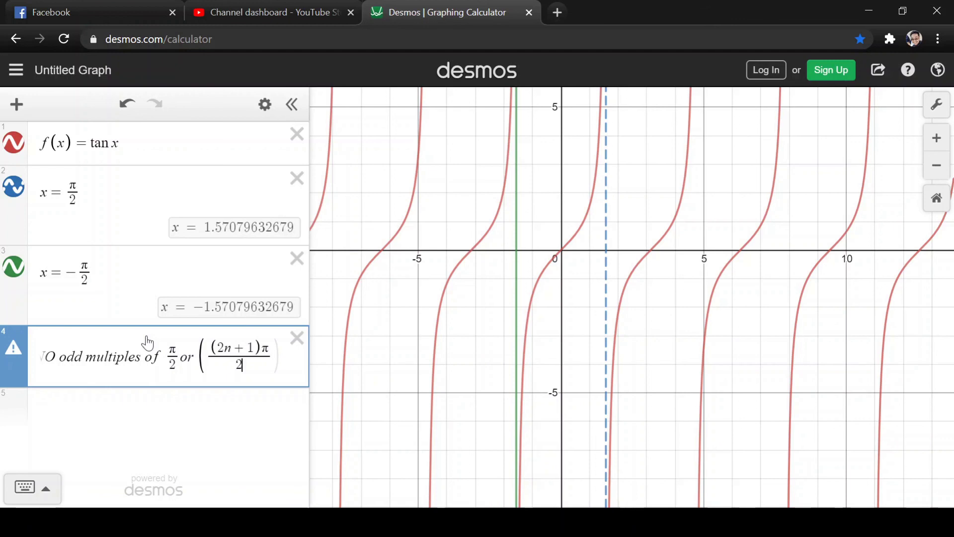
# Add the line "Range: Real Numbers" below the domain of the tangent function
pyautogui.press('Return')
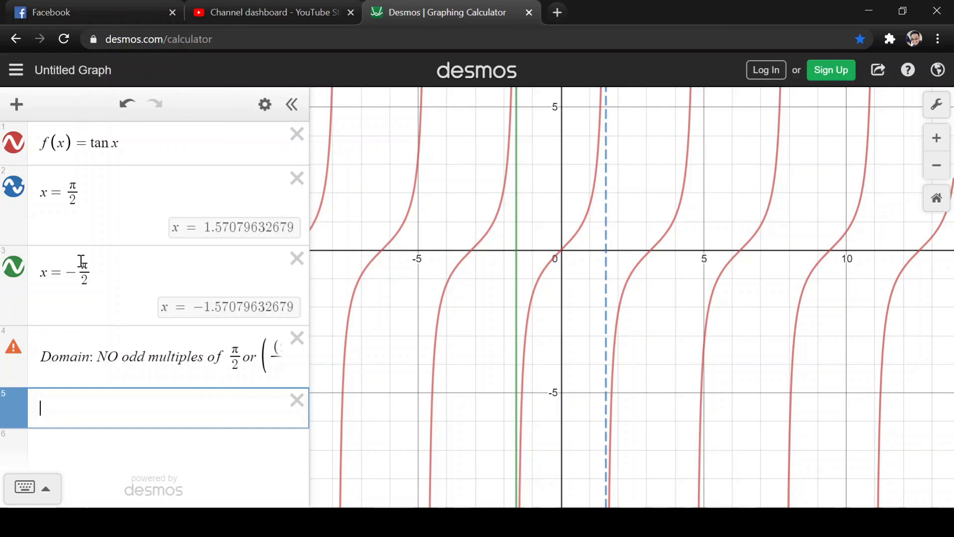
pyautogui.write('Range')
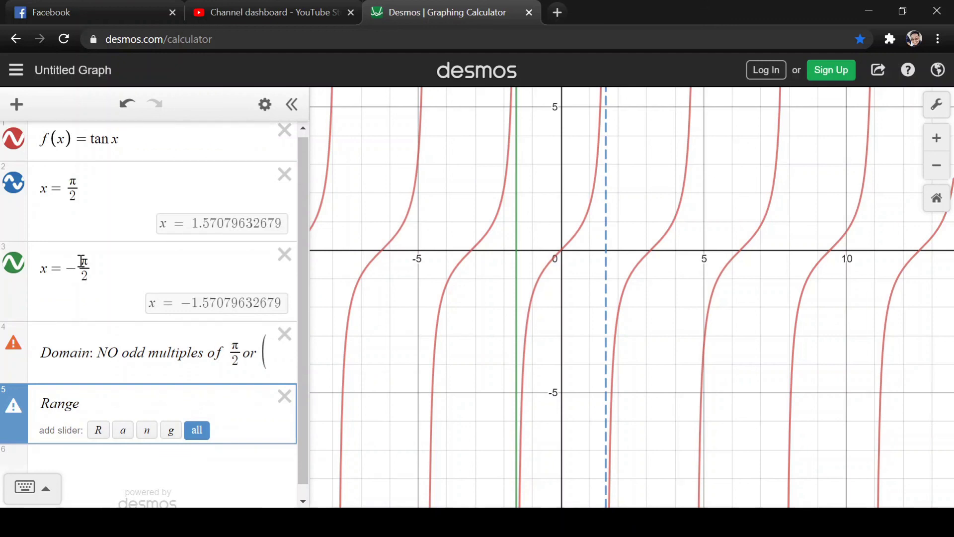
pyautogui.write(': Real Numbers')
# Examine the vertical extent of the tangent graph far above and below the x-axis, next to the lines x = -π/2 and x = π/2
pyautogui.moveTo(714, 201); pyautogui.dragTo(655, 303)
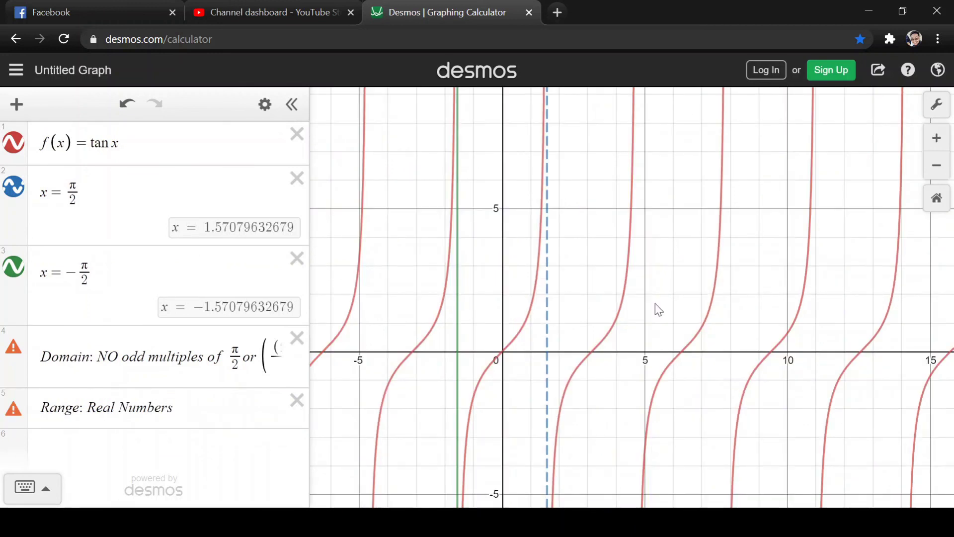
pyautogui.moveTo(529, 237); pyautogui.dragTo(552, 231)
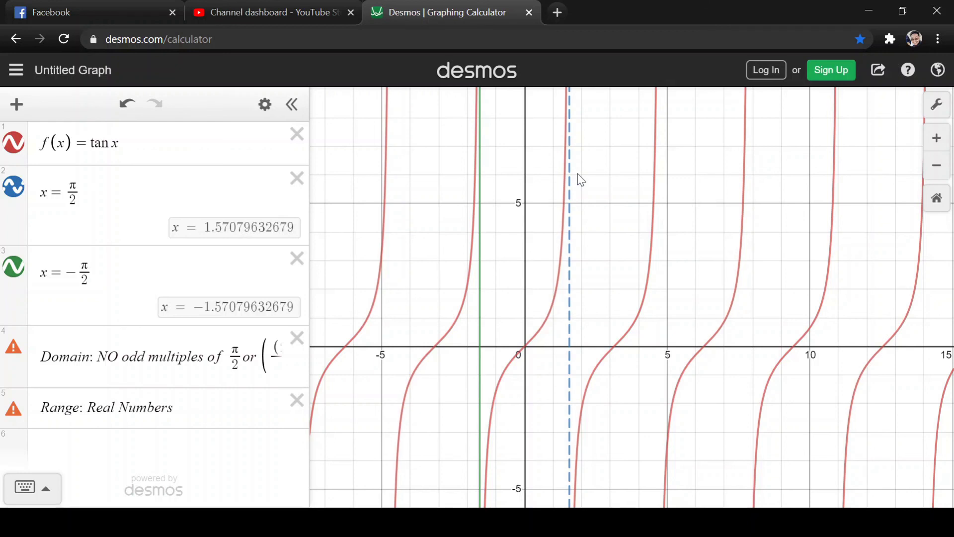
pyautogui.scroll(10, 577, 174)
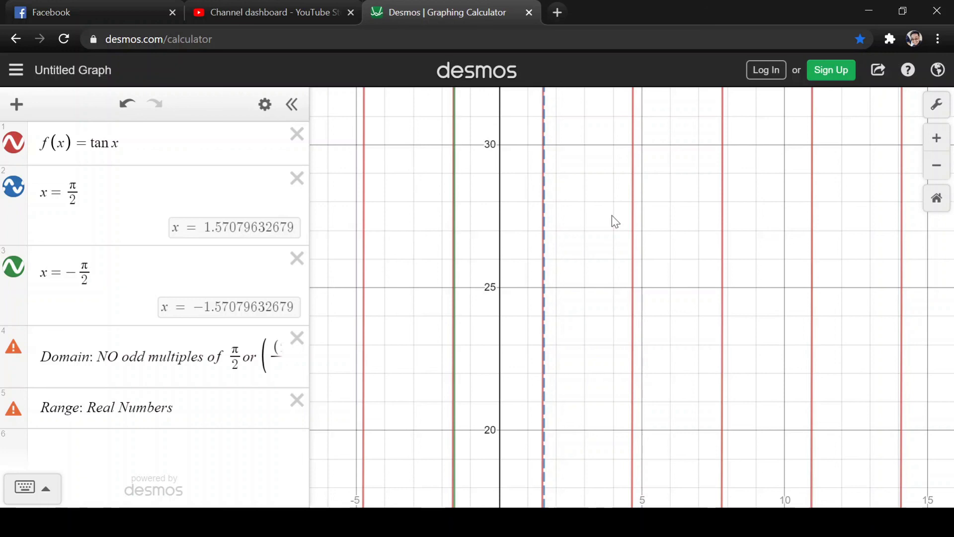
pyautogui.scroll(-5, 664, 388)
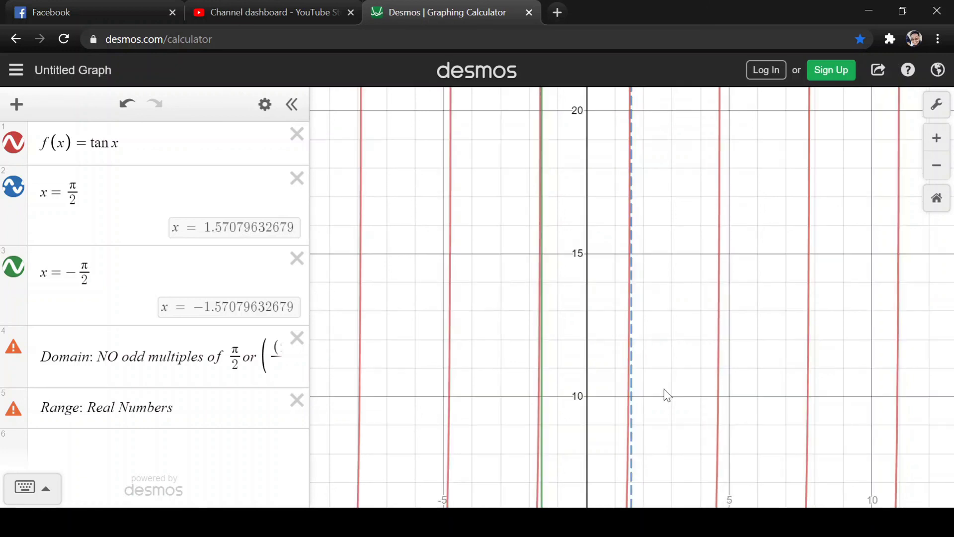
pyautogui.scroll(-4, 663, 389)
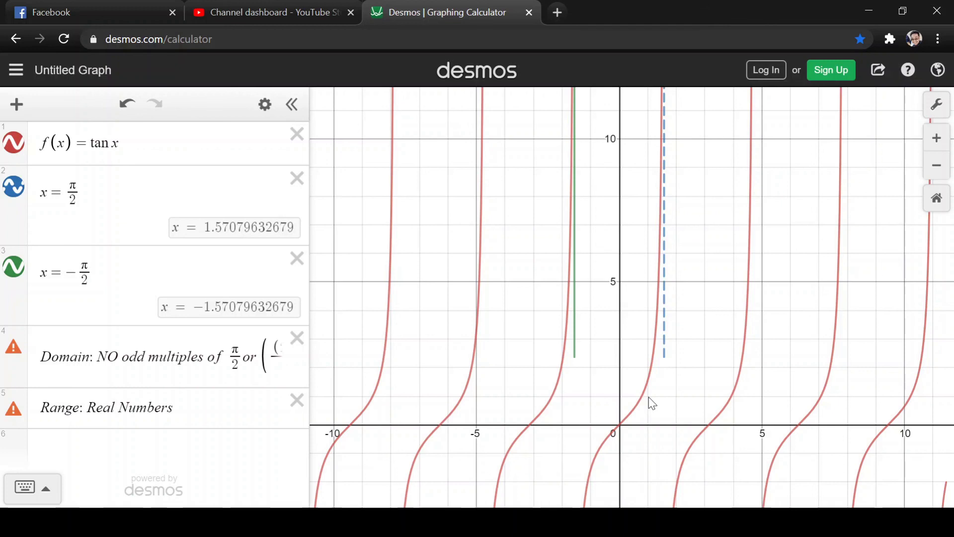
pyautogui.scroll(10, 655, 192)
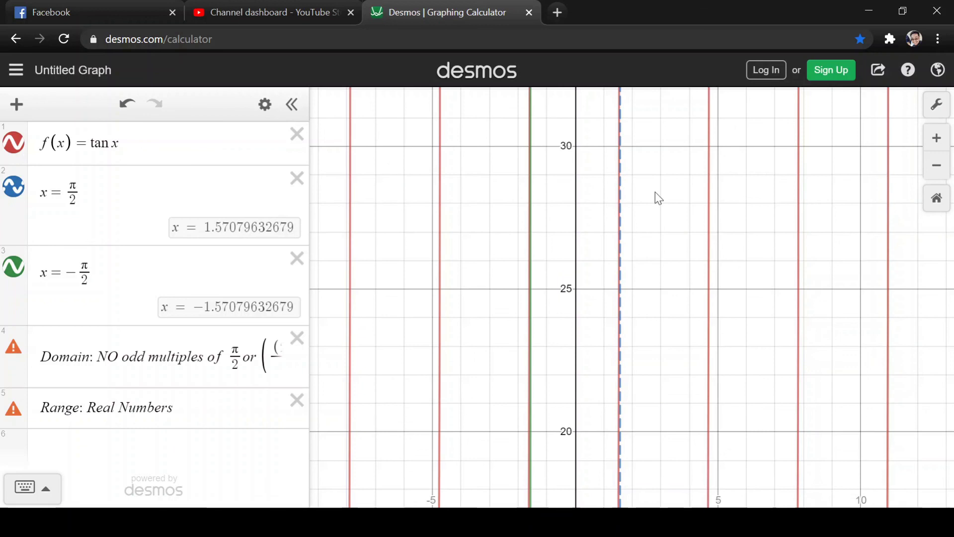
pyautogui.scroll(-15, 655, 192)
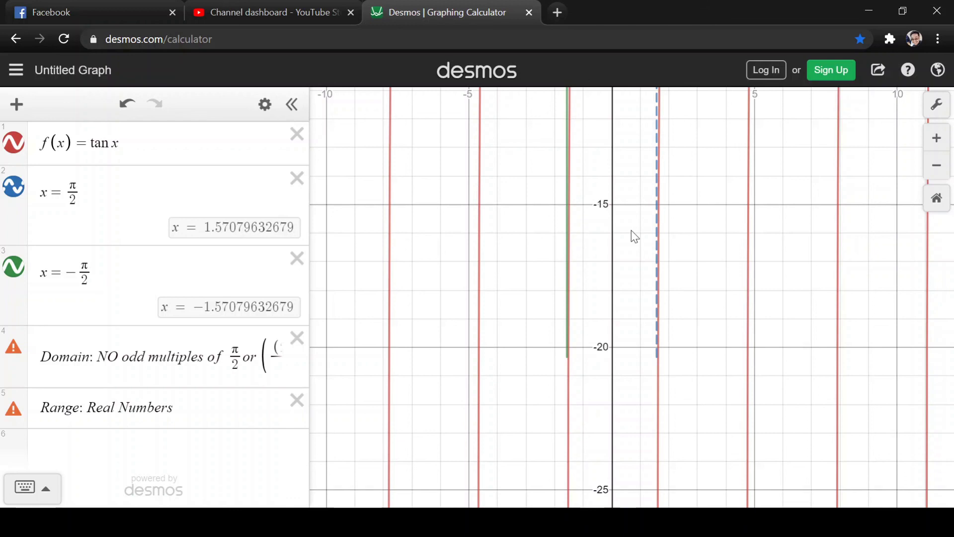
pyautogui.scroll(-3, 631, 230)
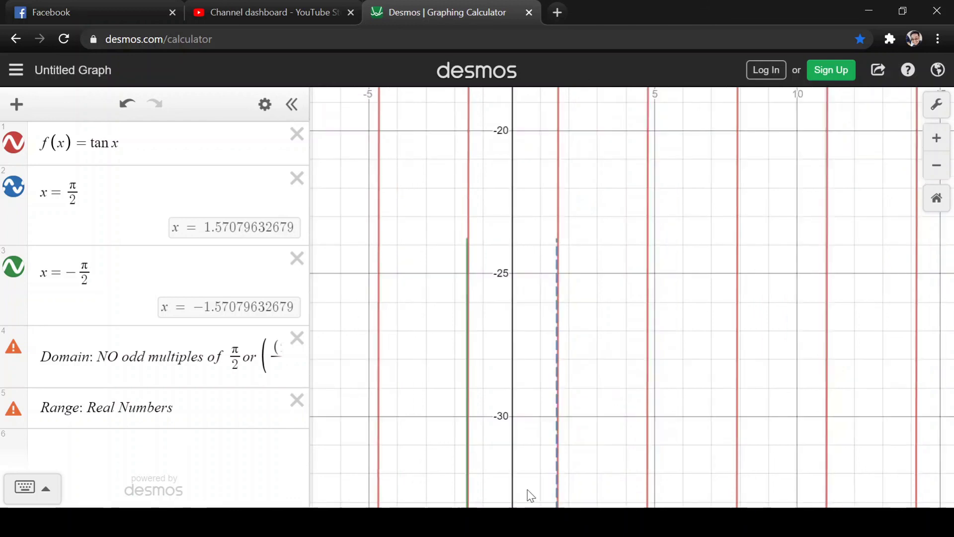